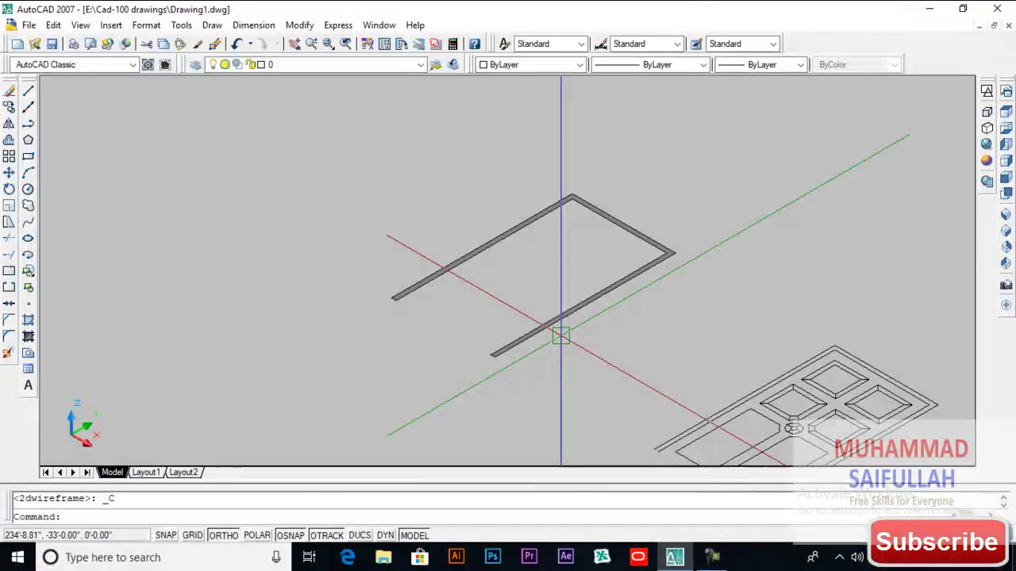
- Extrude the flat U-shaped door frame region to a height of 9 inches
type("t")
key("Return")
left_click(567, 331)
key("Return")
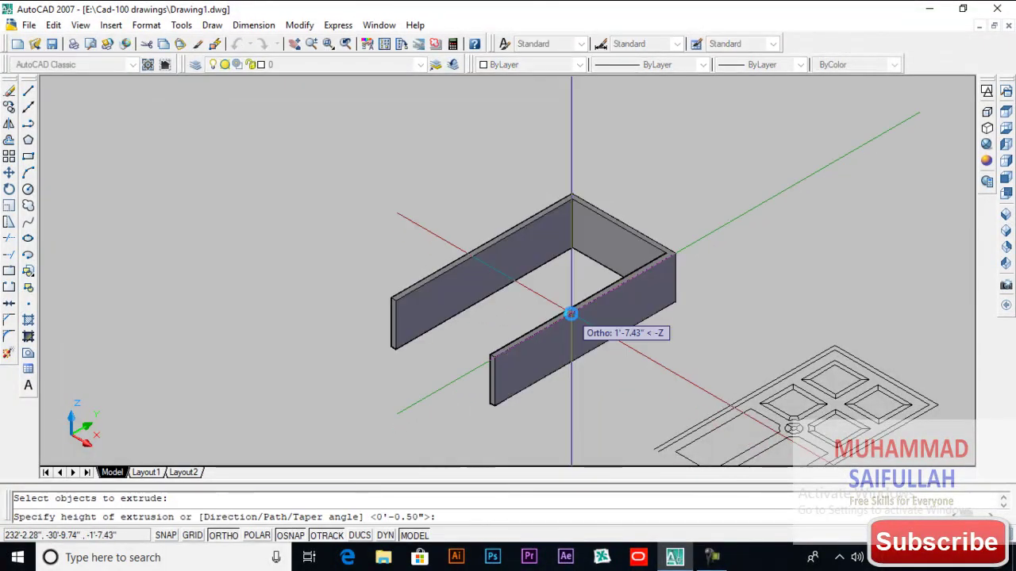
type("9")
key("Return")
- Copy the outer and inner frame lines of the front elevation's door to the empty area beyond the elevation
scroll(567, 310, "down", 5)
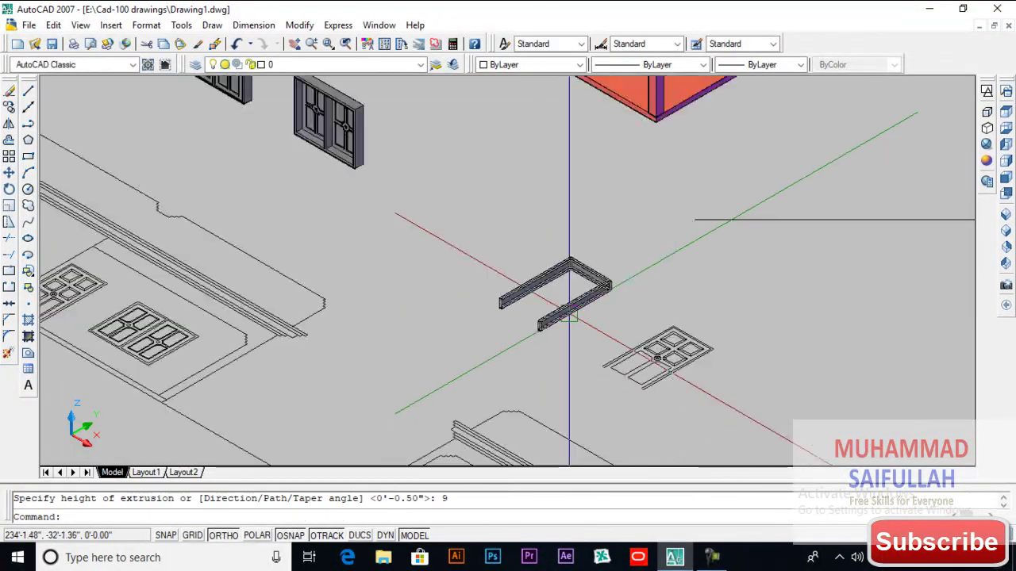
scroll(550, 442, "up", 5)
scroll(550, 442, "down", 3)
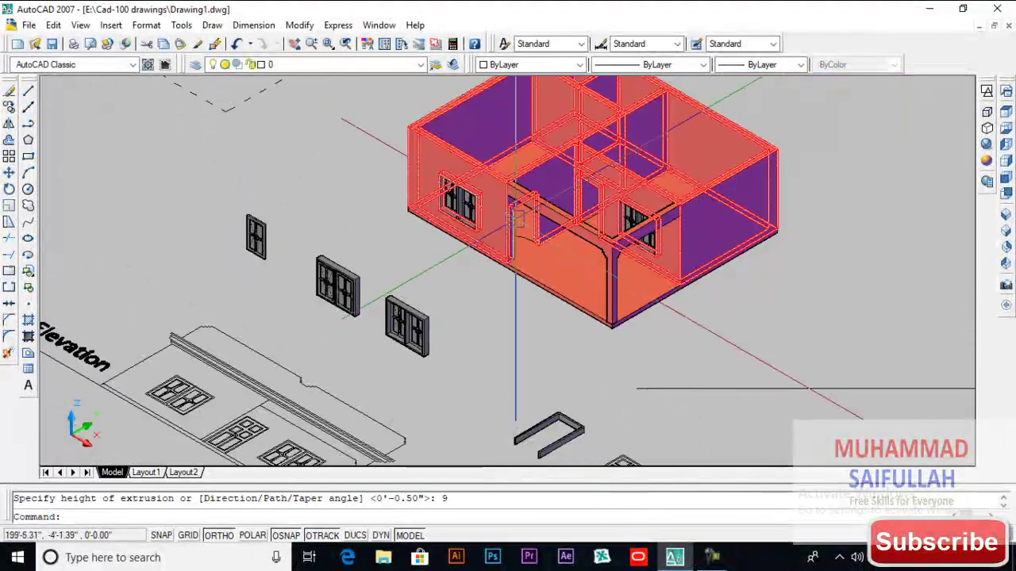
scroll(516, 294, "up", 5)
scroll(516, 293, "down", 5)
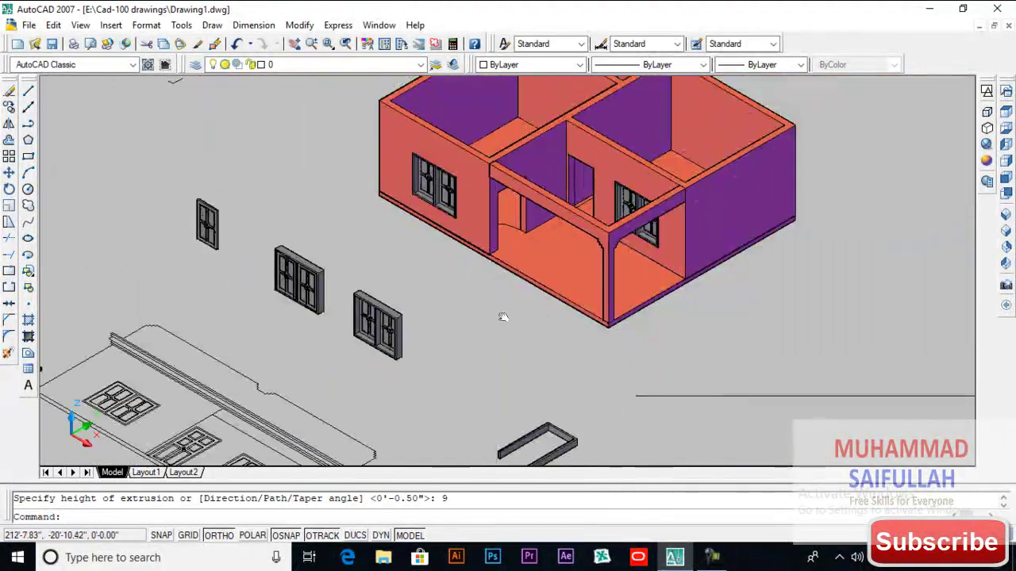
scroll(288, 284, "up", 3)
scroll(288, 284, "up", 2)
scroll(287, 282, "up", 3)
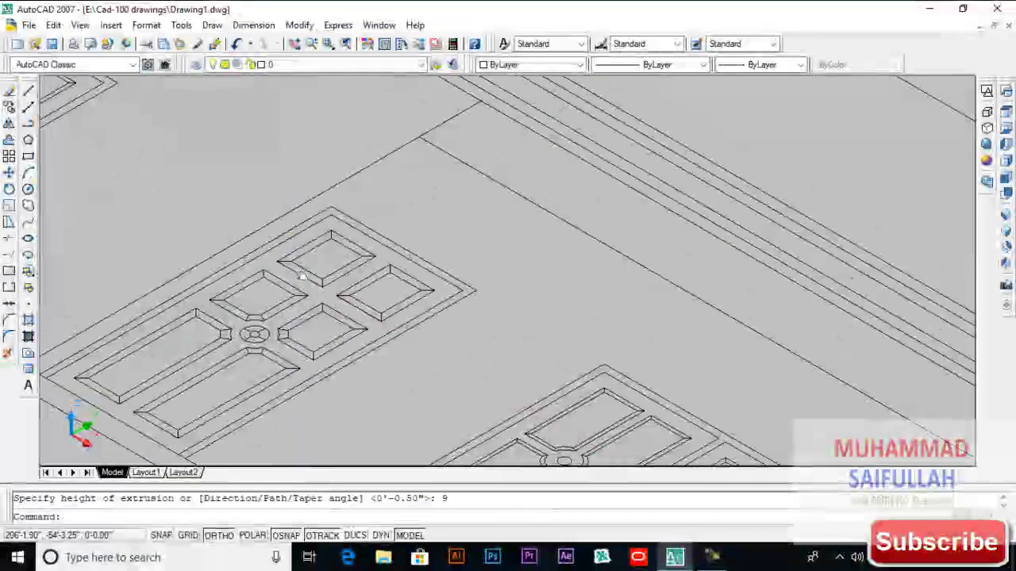
type("o")
scroll(349, 222, "up", 2)
key("Return")
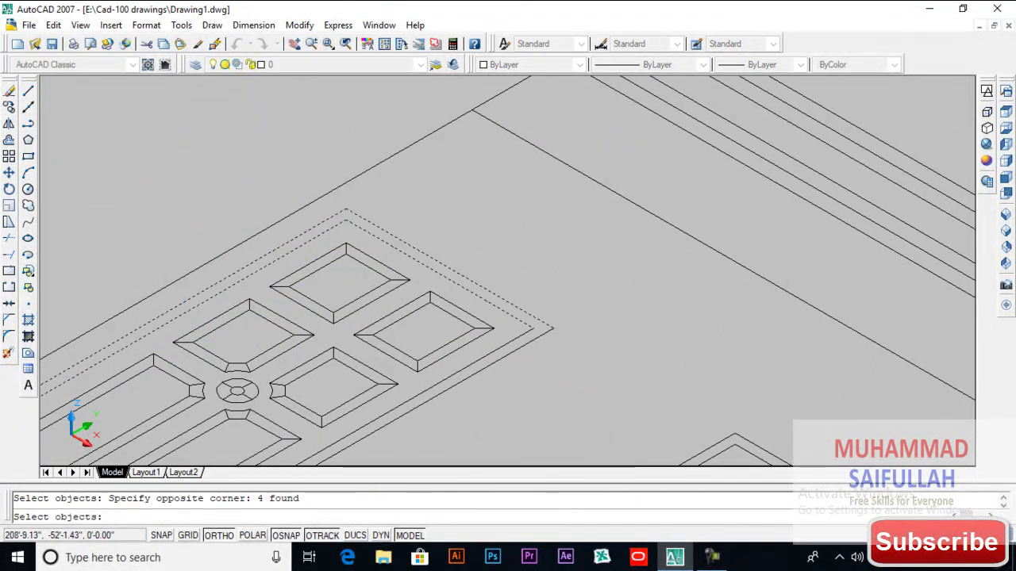
left_click(522, 354)
key("Return")
left_click(555, 397)
scroll(556, 396, "down", 5)
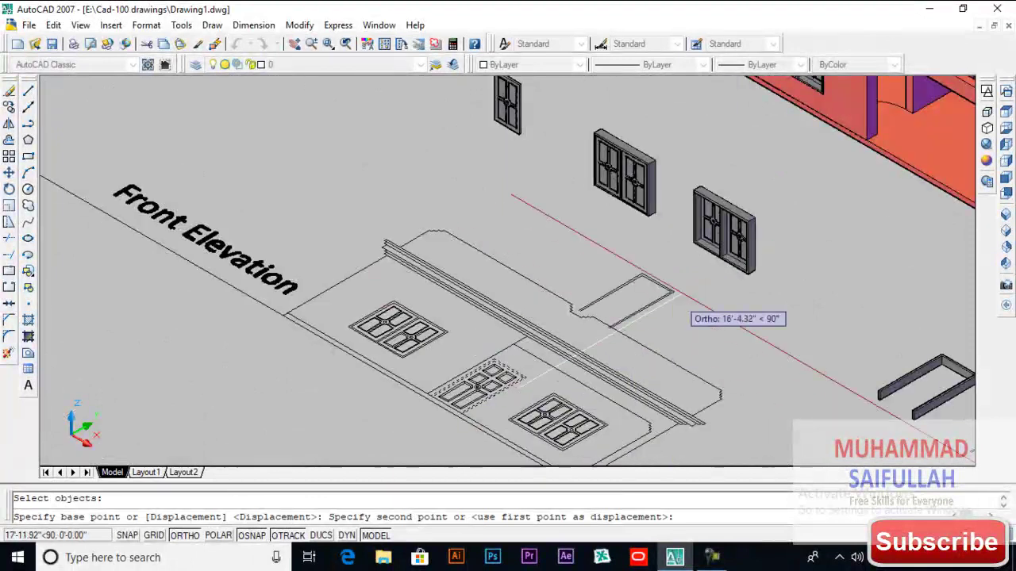
left_click(699, 275)
key("Return")
- Close the two open ends of the copied door frame outline with short lines
scroll(555, 298, "up", 6)
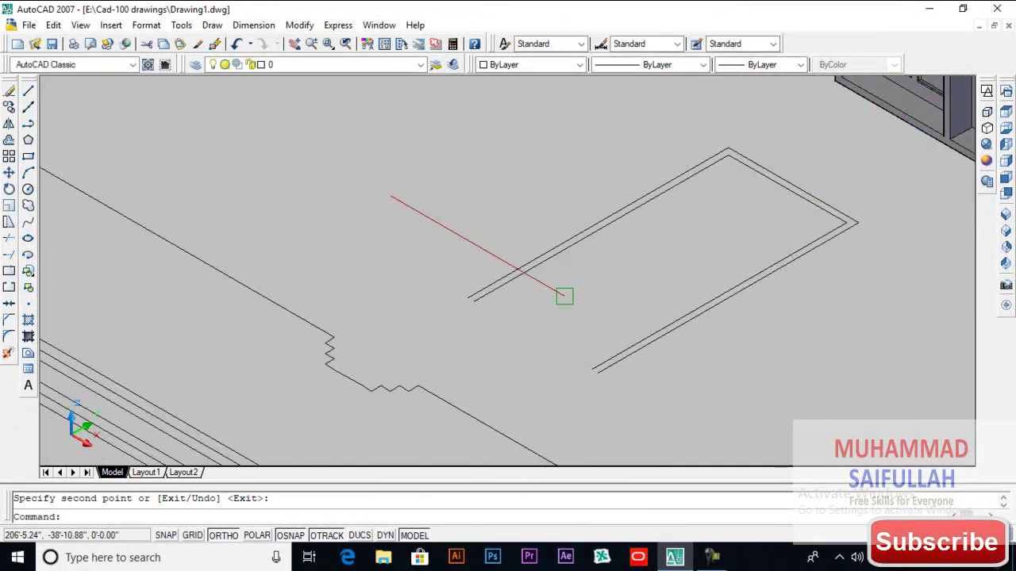
type("l")
key("Return")
left_click(443, 299)
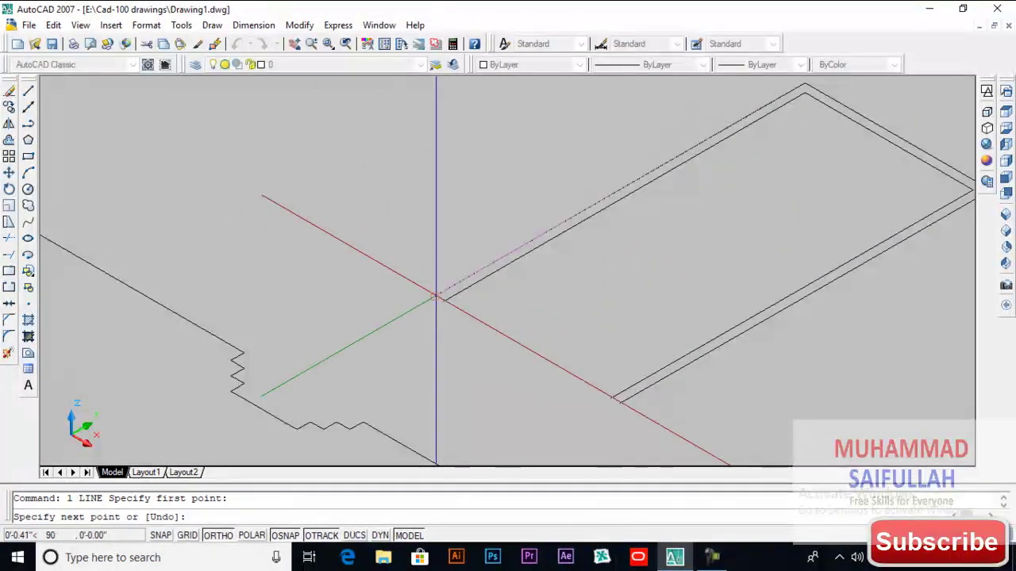
left_click(442, 298)
key("Return")
key("Return")
key("Return")
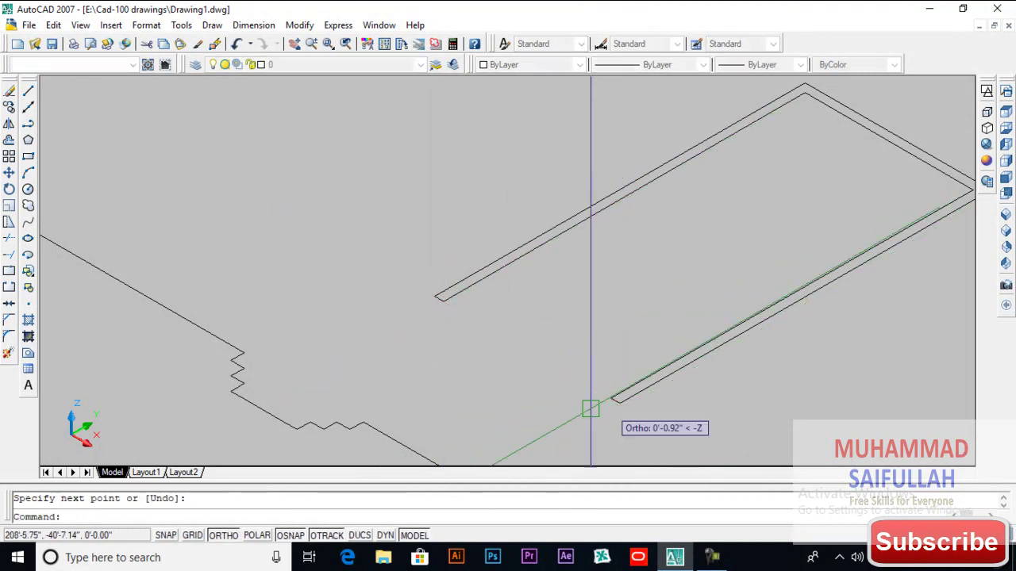
- Convert the closed door frame outline into a region
scroll(557, 399, "down", 2)
type("reg")
key("Return")
left_click(852, 215)
left_click(474, 412)
key("Return")
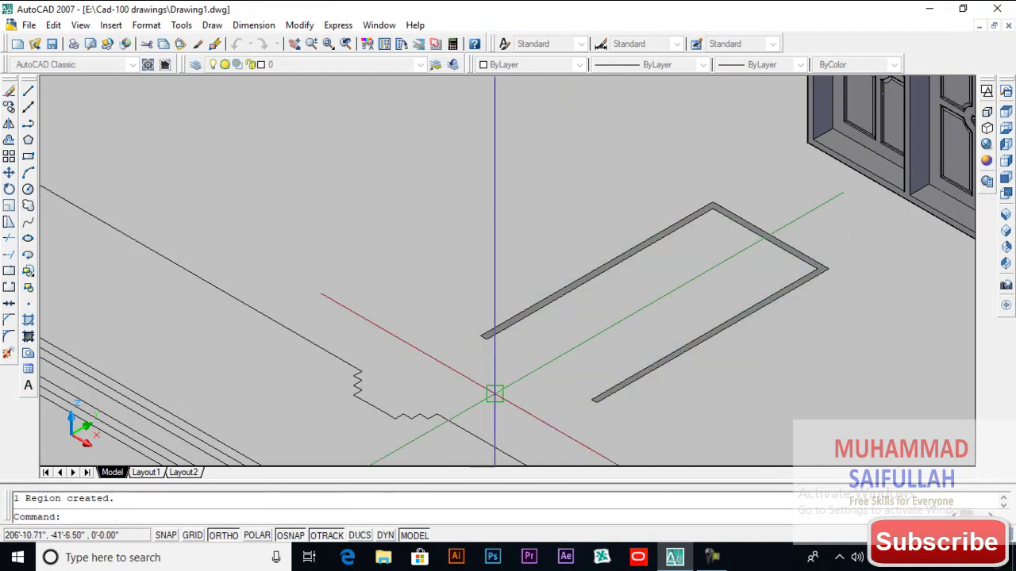
- Extrude the new door frame region 9 inches
type("ext")
key("Return")
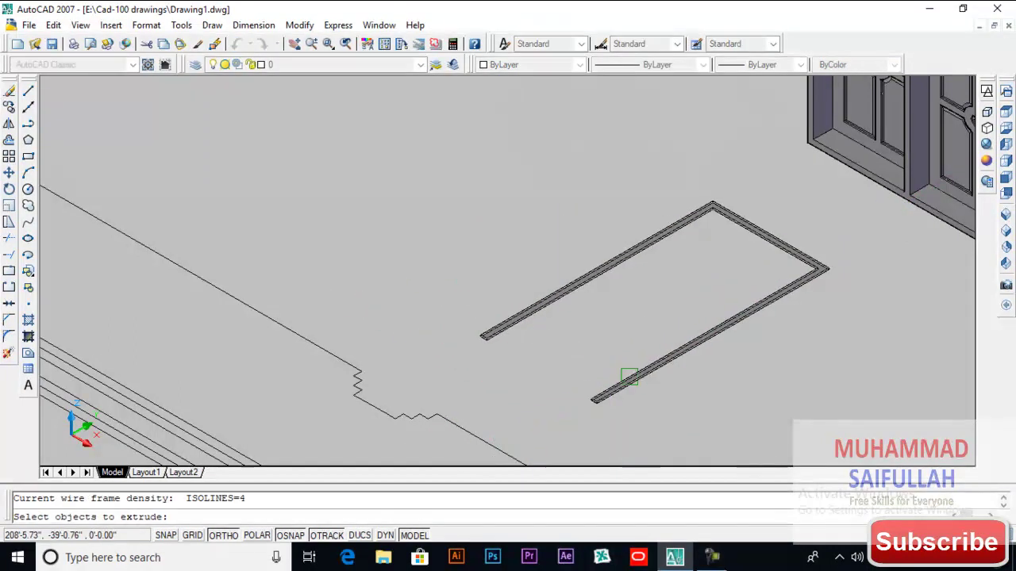
left_click(627, 377)
key("Return")
type("9")
key("Return")
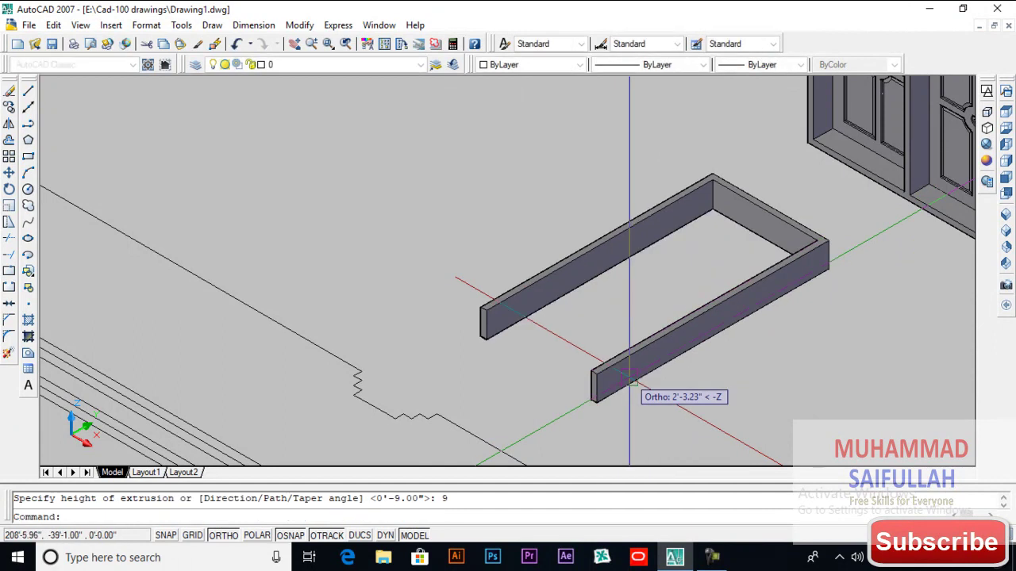
- Stand the extruded front door frame upright with 3D Rotate, turning it 90 degrees about its bottom corner
scroll(531, 389, "down", 2)
scroll(485, 367, "up", 1)
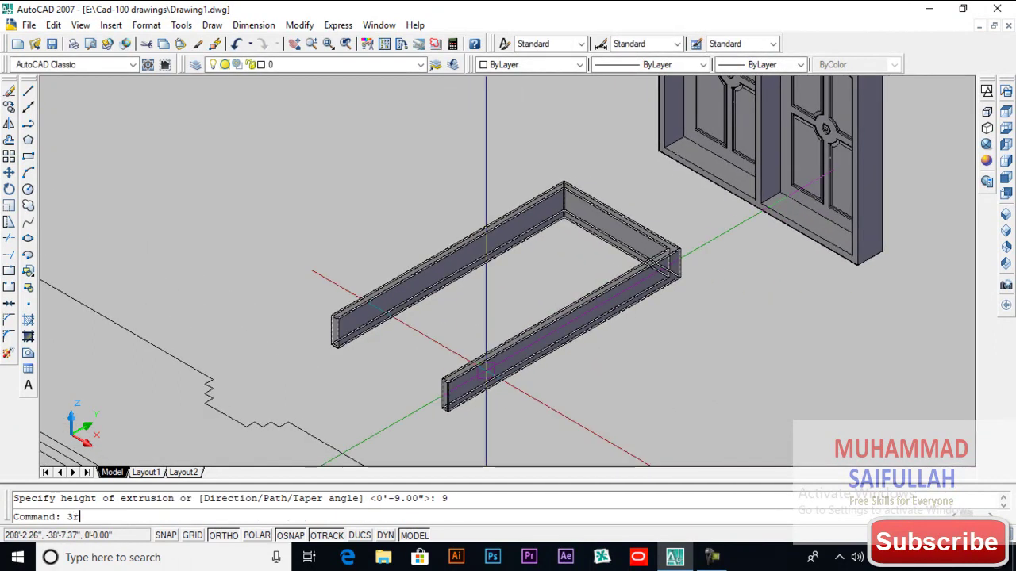
type("3r")
key("Return")
scroll(452, 419, "up", 5)
left_click(435, 381)
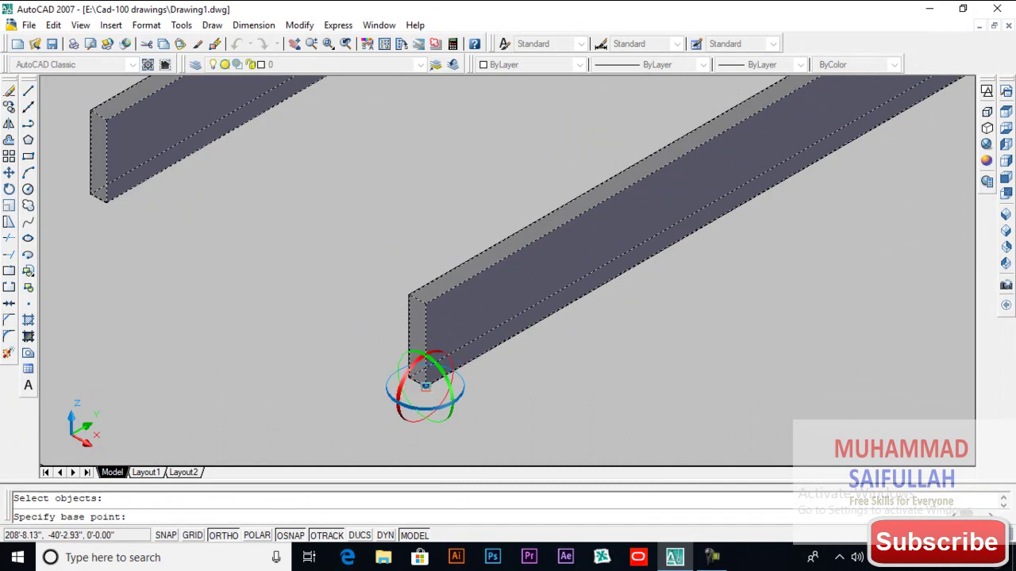
left_click(420, 373)
left_click(414, 375)
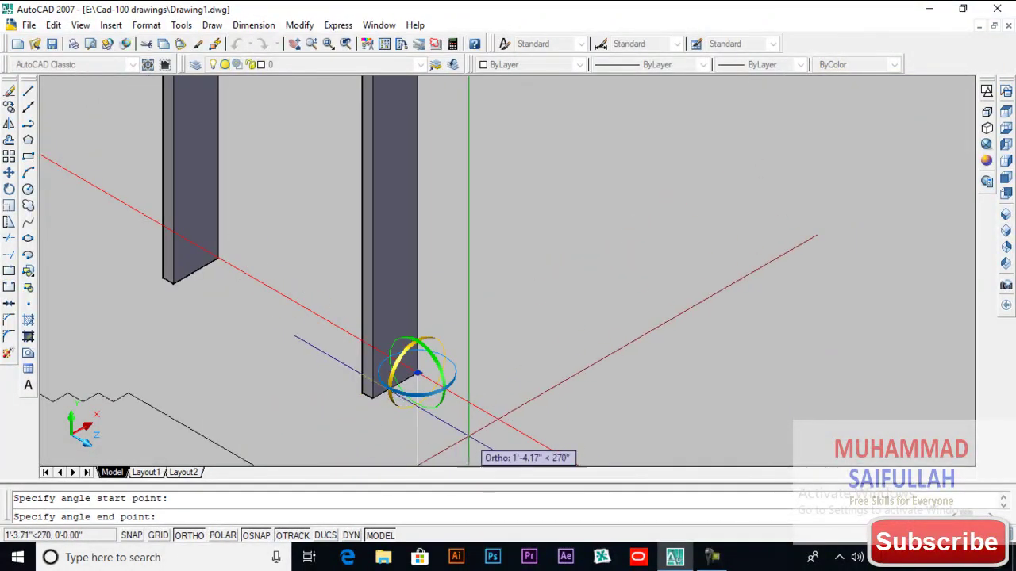
left_click(471, 441)
scroll(476, 433, "down", 4)
scroll(451, 412, "up", 3)
type("m")
key("Return")
left_click(415, 405)
key("Return")
scroll(418, 409, "up", 3)
left_click(413, 396)
scroll(418, 407, "down", 5)
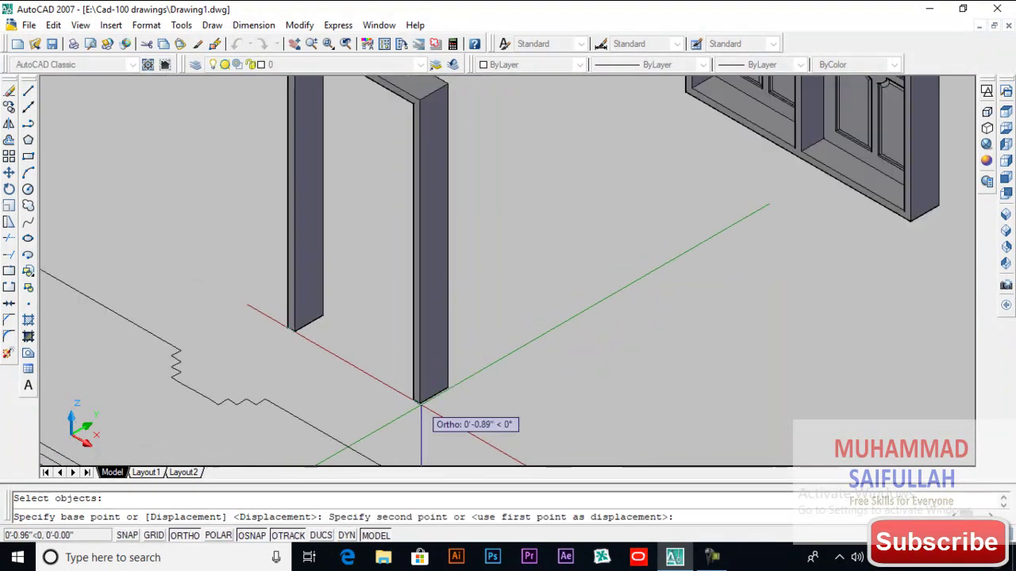
scroll(643, 284, "up", 5)
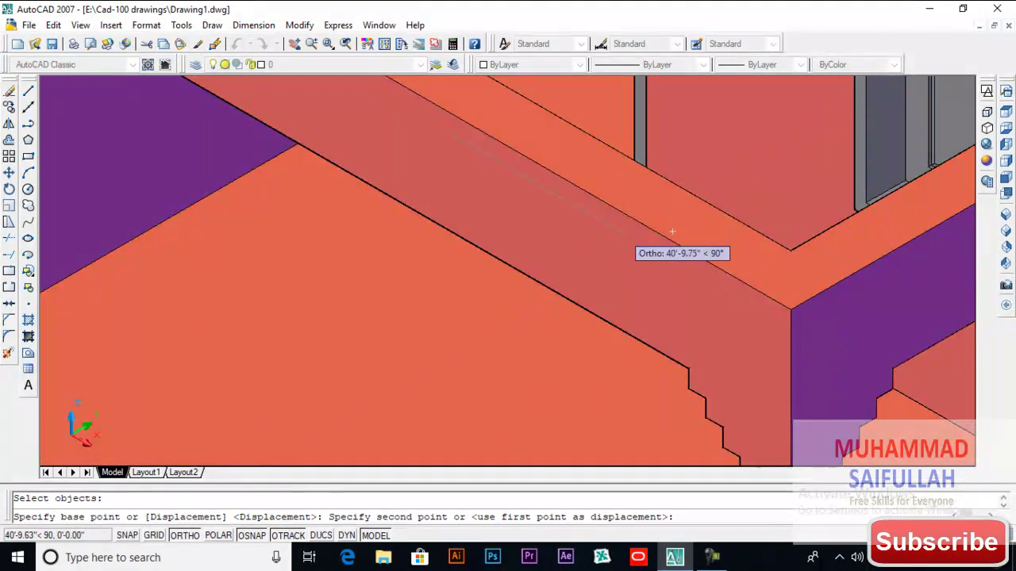
scroll(639, 253, "down", 5)
key("Escape")
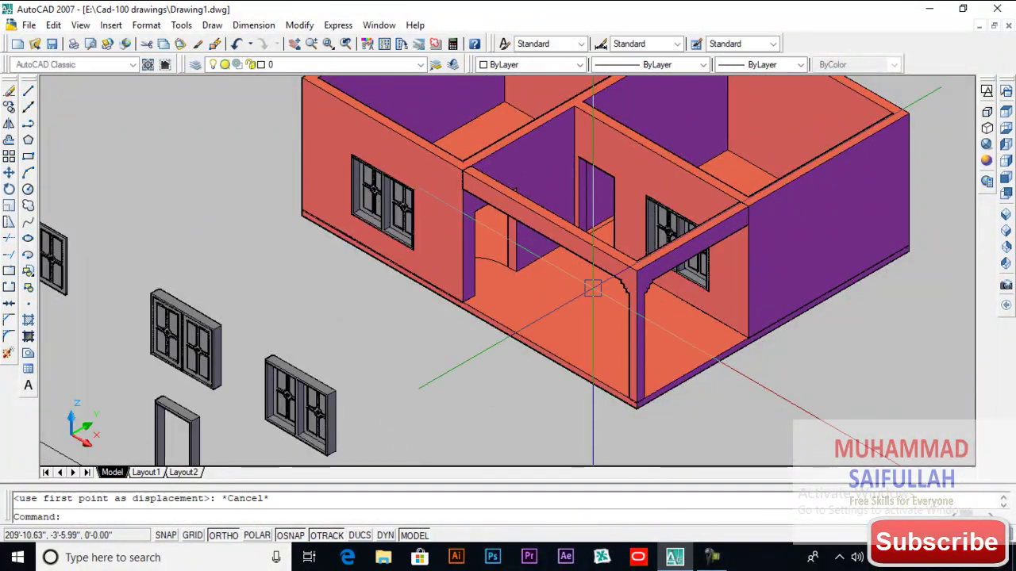
- Switch the model display to the 2D Wireframe visual style
left_click(985, 93)
middle_click_drag(535, 313, 558, 345)
middle_click_drag(203, 435, 349, 305)
scroll(349, 306, "up", 4)
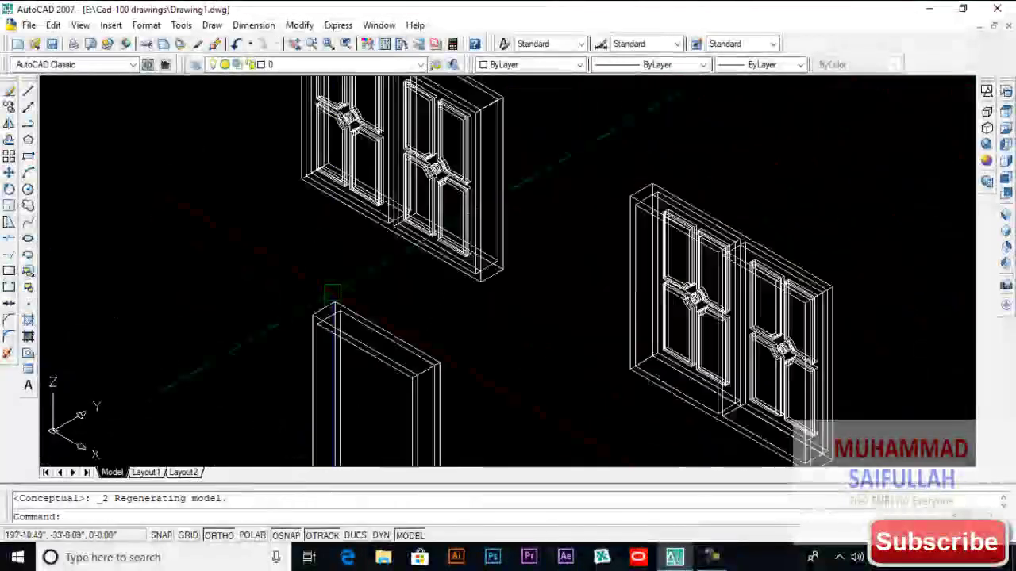
- Copy the upright front door frame by its top corner into the doorway of the house's front wall
key("Return")
scroll(304, 322, "up", 2)
left_click(304, 322)
key("Return")
left_click(302, 318)
scroll(301, 318, "down", 3)
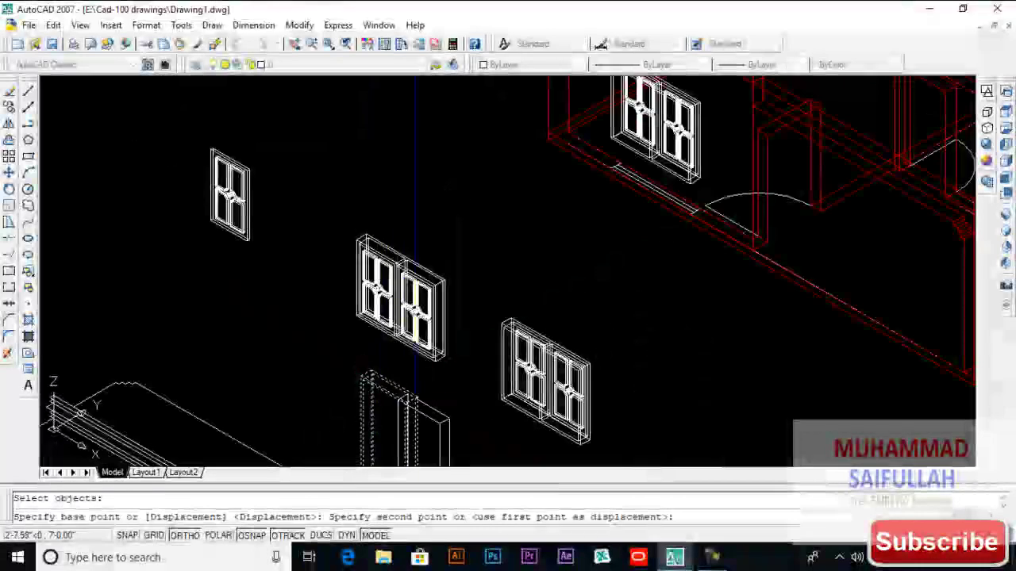
scroll(604, 292, "up", 3)
scroll(661, 326, "up", 3)
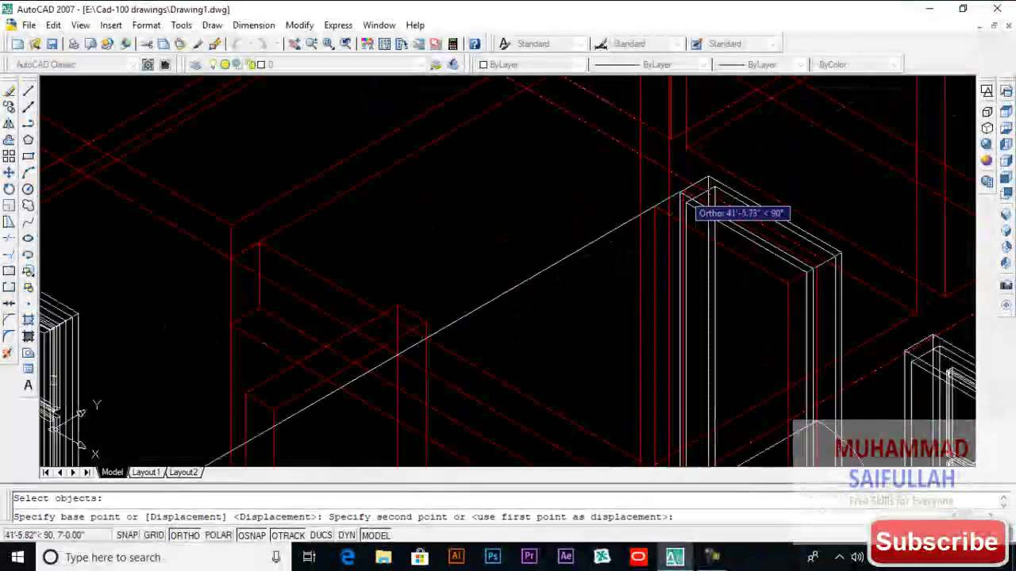
left_click(654, 206)
key("Return")
- Restore the Conceptual visual style and stand the other flat door frame upright with 3D Rotate about its bottom corner
scroll(674, 246, "down", 5)
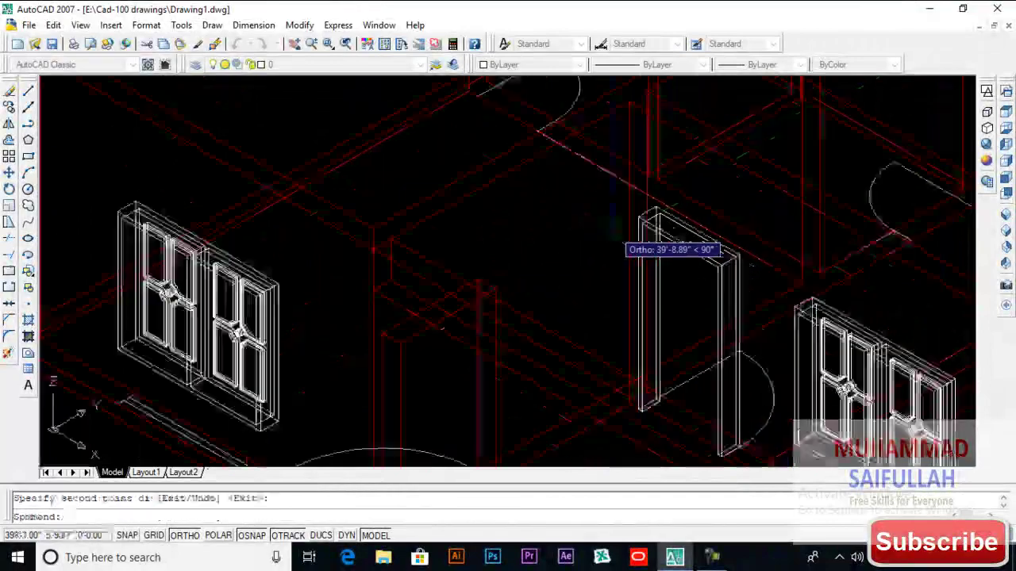
mouse_move(820, 269)
middle_mouse_down()
mouse_move(778, 265)
mouse_move(482, 131)
middle_mouse_up()
scroll(611, 342, "down", 4)
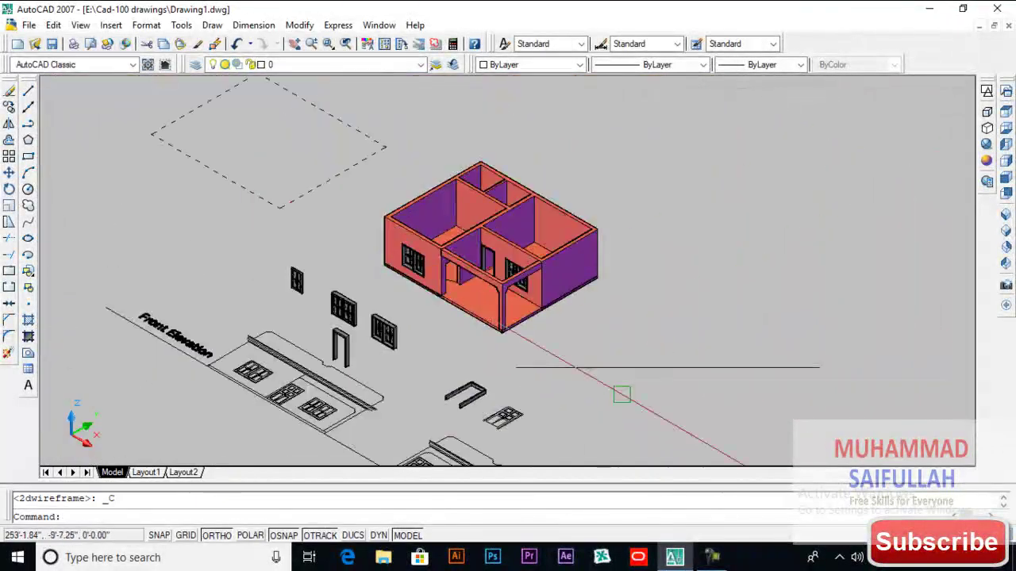
scroll(429, 385, "up", 8)
type("3")
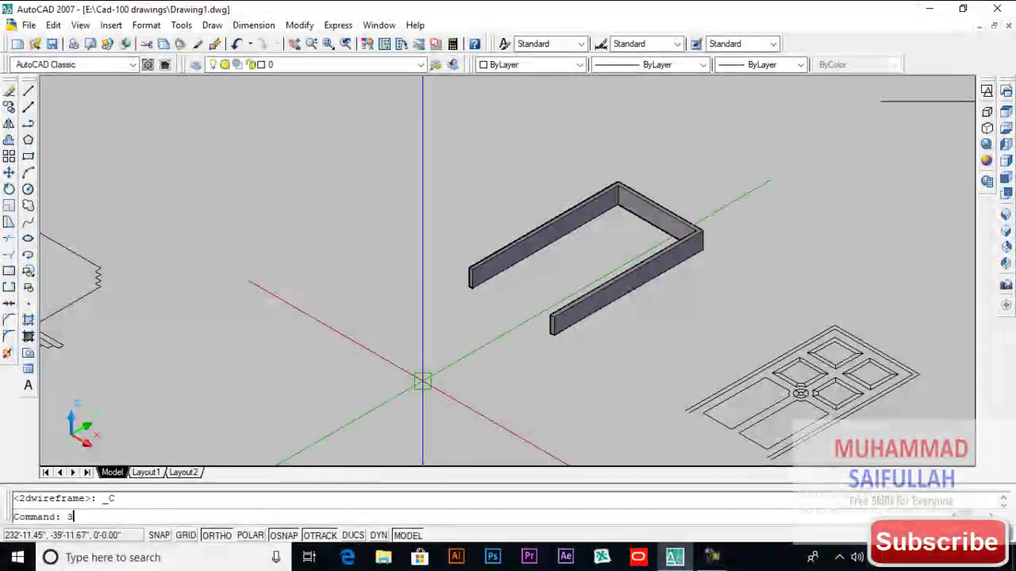
left_click(553, 325)
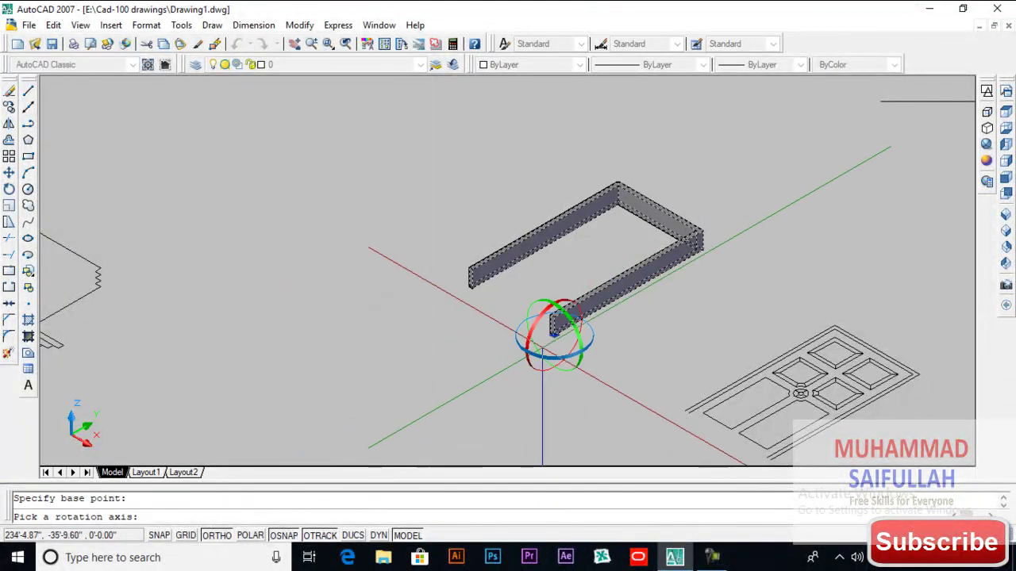
left_click(465, 390)
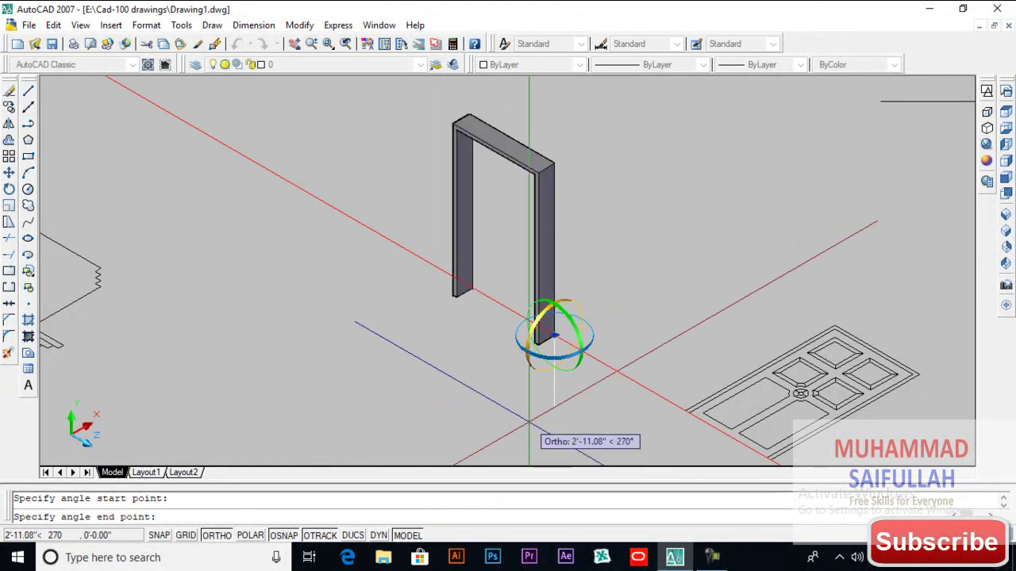
left_click(540, 435)
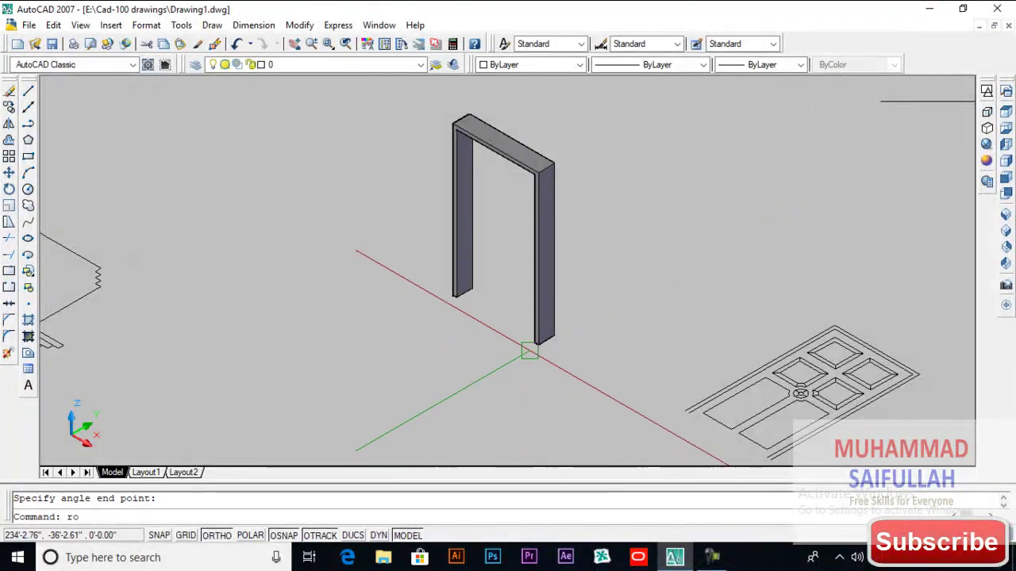
- Rotate the second upright door frame 90 degrees in plan so it runs along the Y axis
key("Return")
left_click(535, 347)
key("Return")
left_click(554, 368)
left_click(640, 342)
middle_click_drag(459, 406, 493, 373)
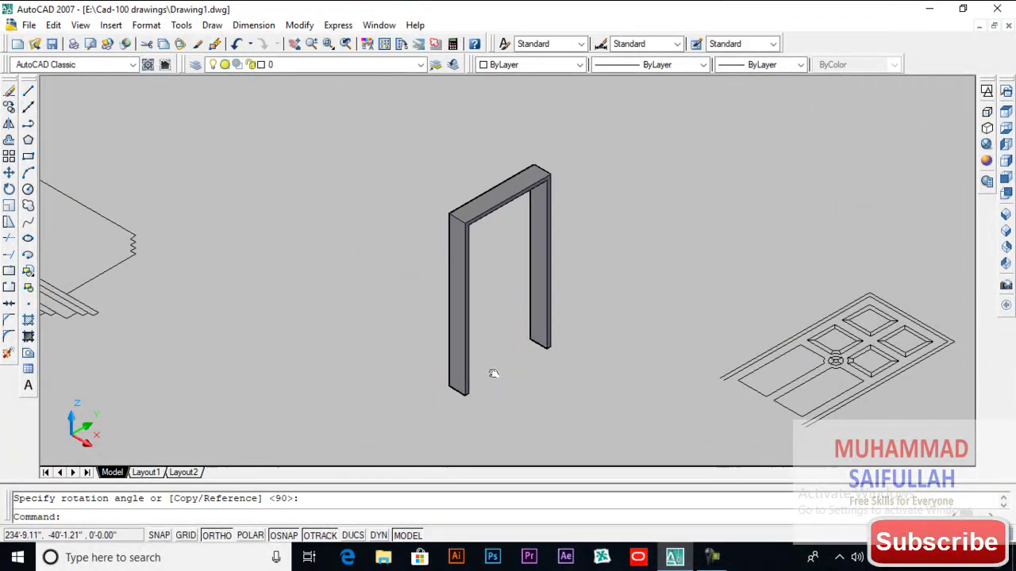
- Move the rotated door frame by its bottom corner into the side doorway of the veranda
scroll(493, 372, "down", 5)
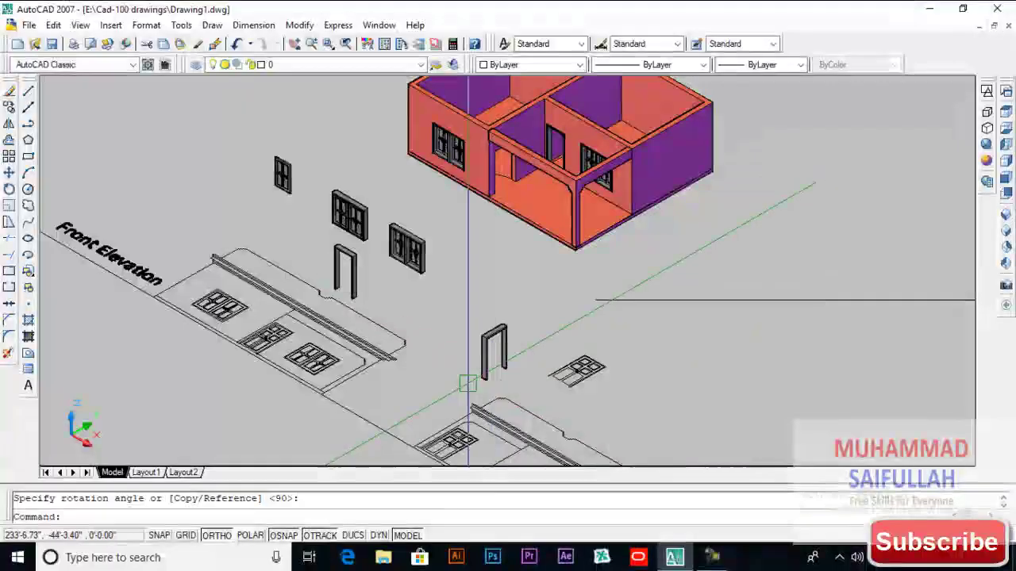
scroll(506, 377, "up", 5)
scroll(544, 373, "up", 4)
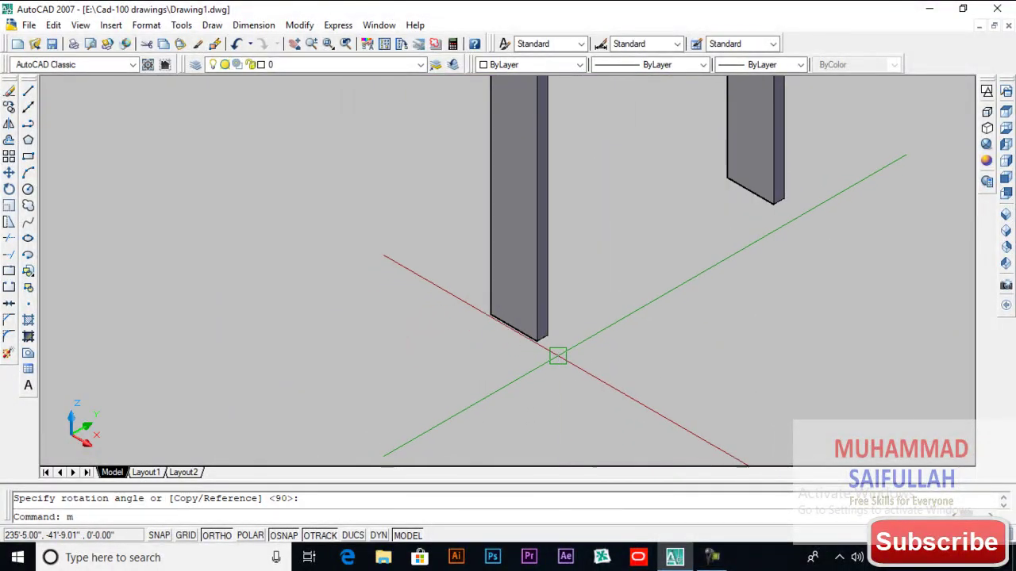
key("Return")
left_click(539, 338)
key("Return")
left_click(537, 339)
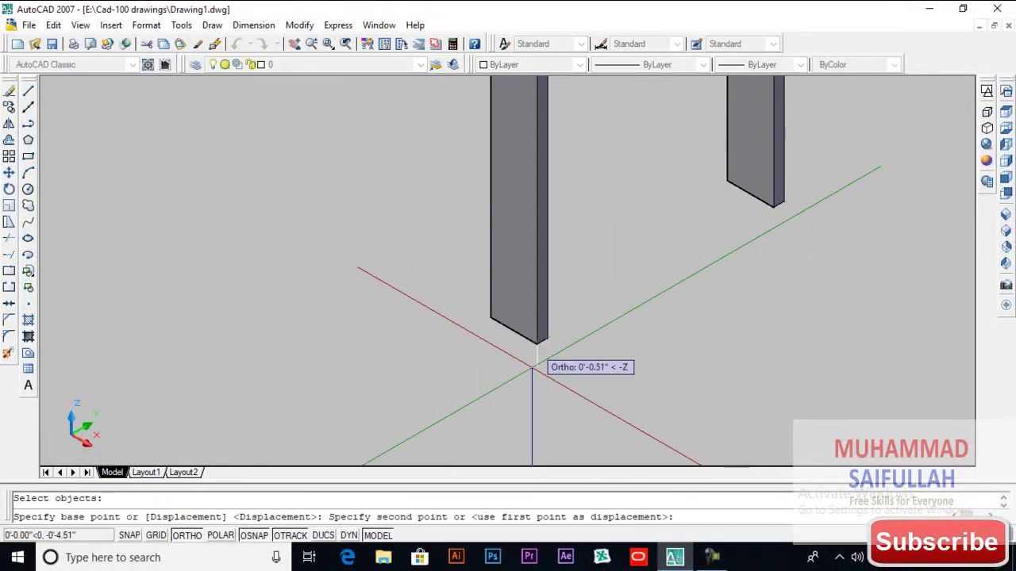
scroll(537, 361, "down", 6)
scroll(523, 198, "up", 6)
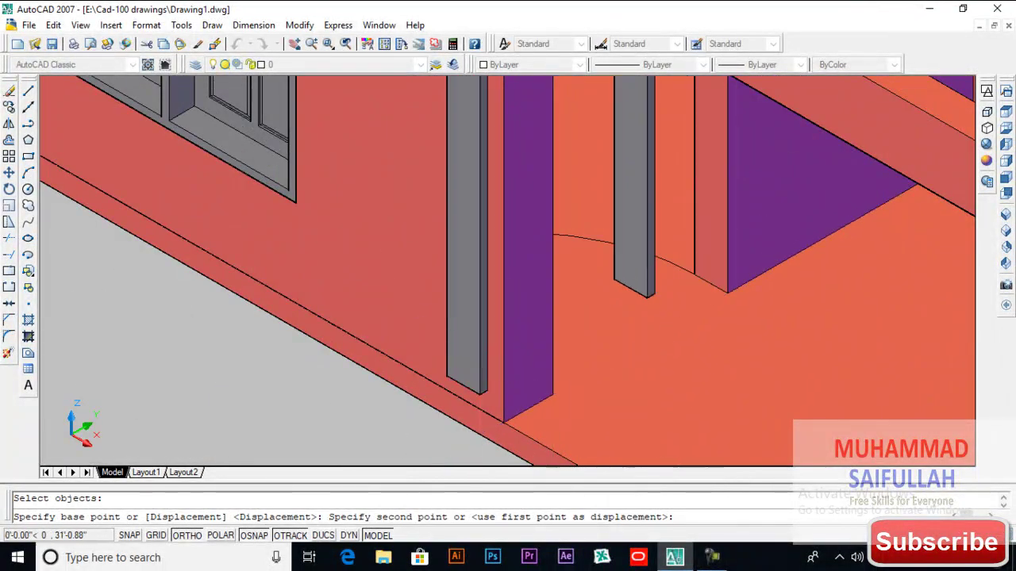
left_click(552, 395)
scroll(552, 394, "down", 5)
key("Return")
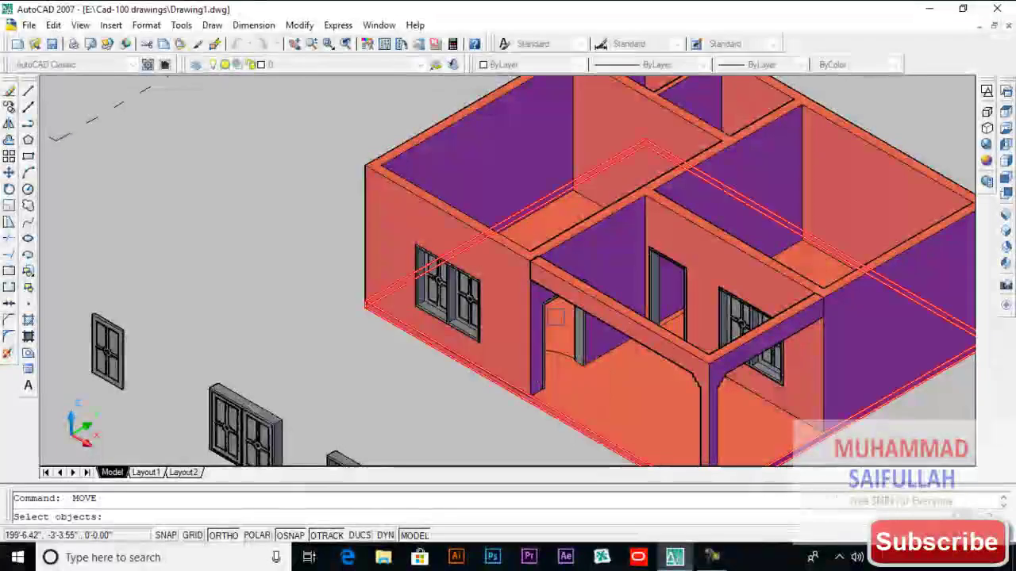
key("Escape")
scroll(542, 345, "up", 3)
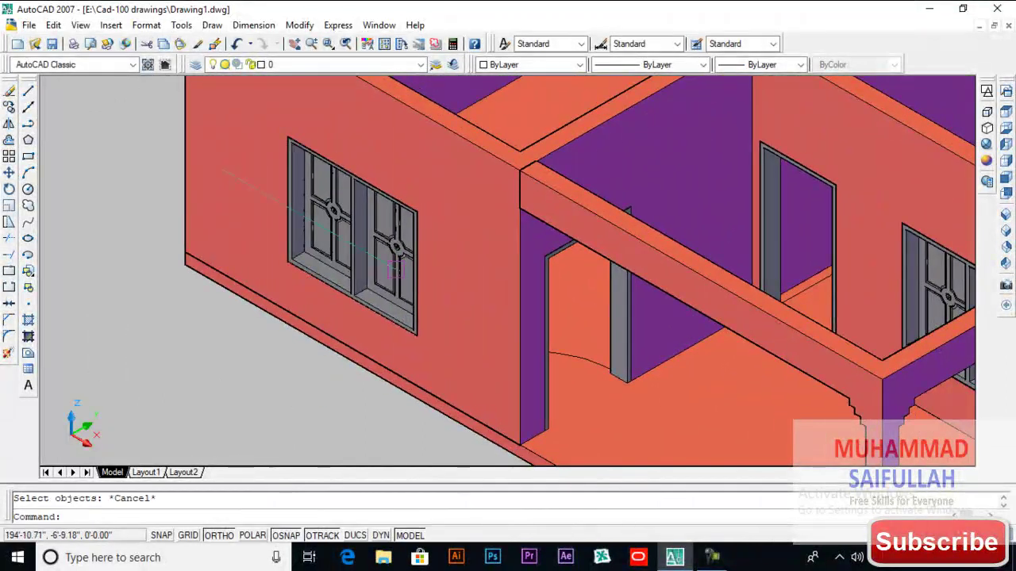
- Erase the outer frame outline around the flat door drawing above the side elevation
scroll(416, 115, "down", 6)
middle_click_drag(529, 253, 395, 200)
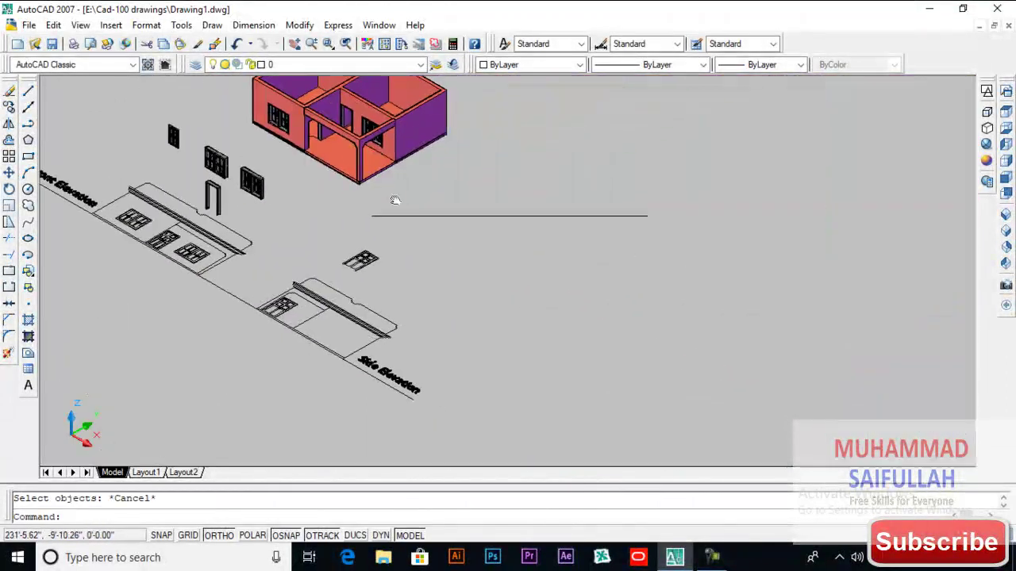
scroll(349, 250, "up", 6)
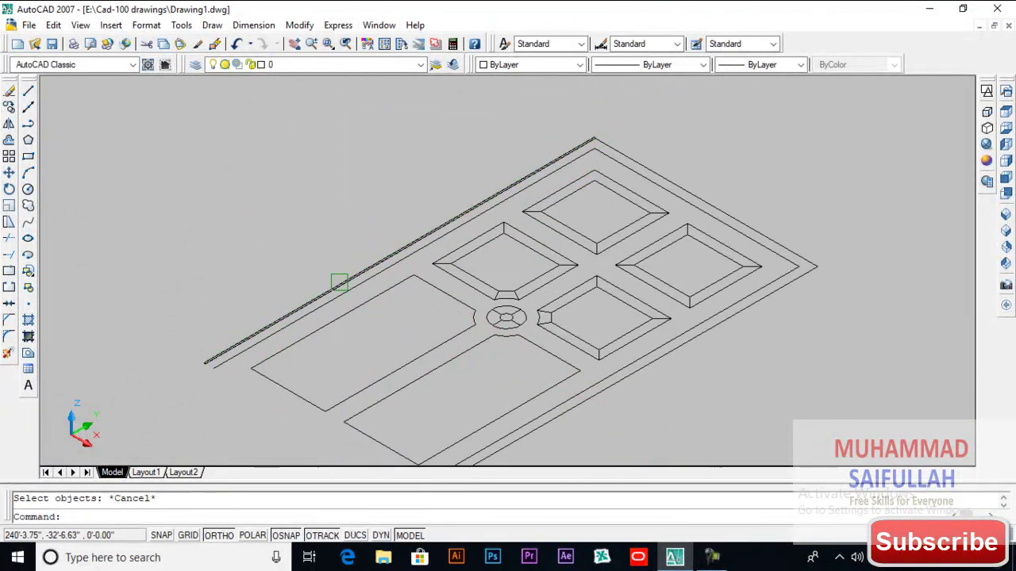
key("Delete")
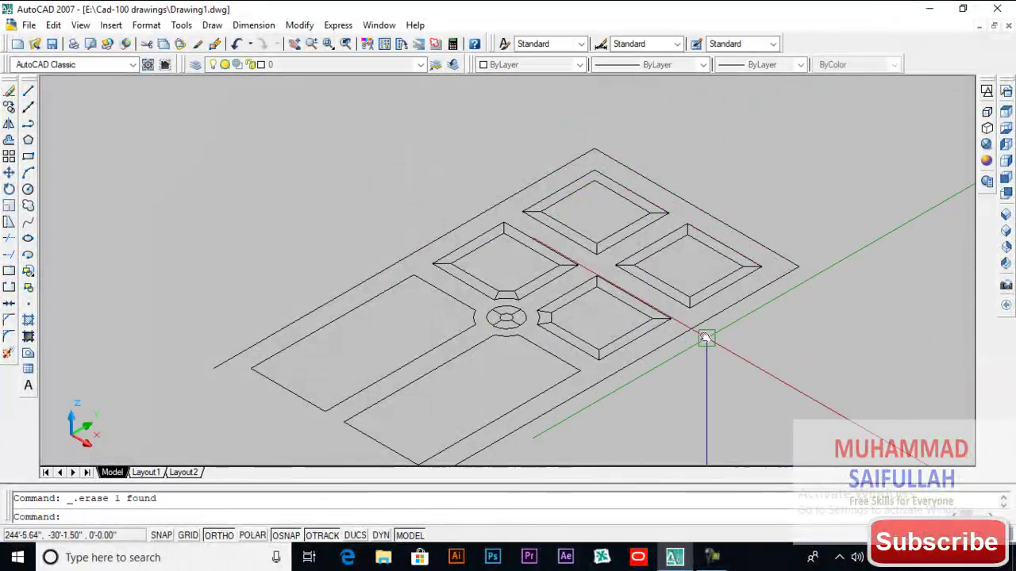
- Draw a line between the open bottom ends of the door leaf outline to close it
middle_click_drag(495, 423, 568, 323)
type("l")
key("Return")
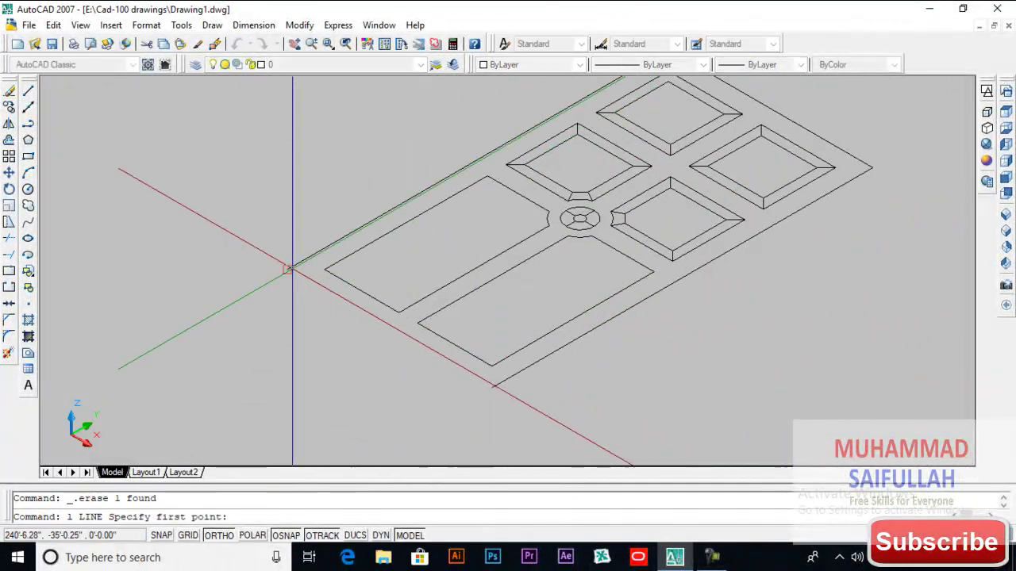
left_click(287, 268)
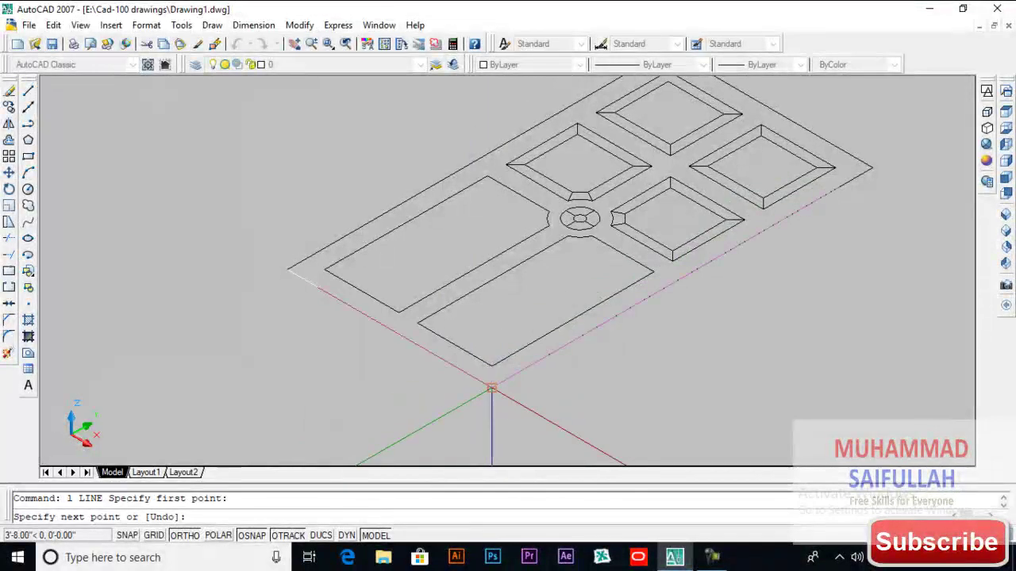
left_click(493, 387)
key("Return")
scroll(501, 382, "down", 4)
scroll(556, 282, "up", 3)
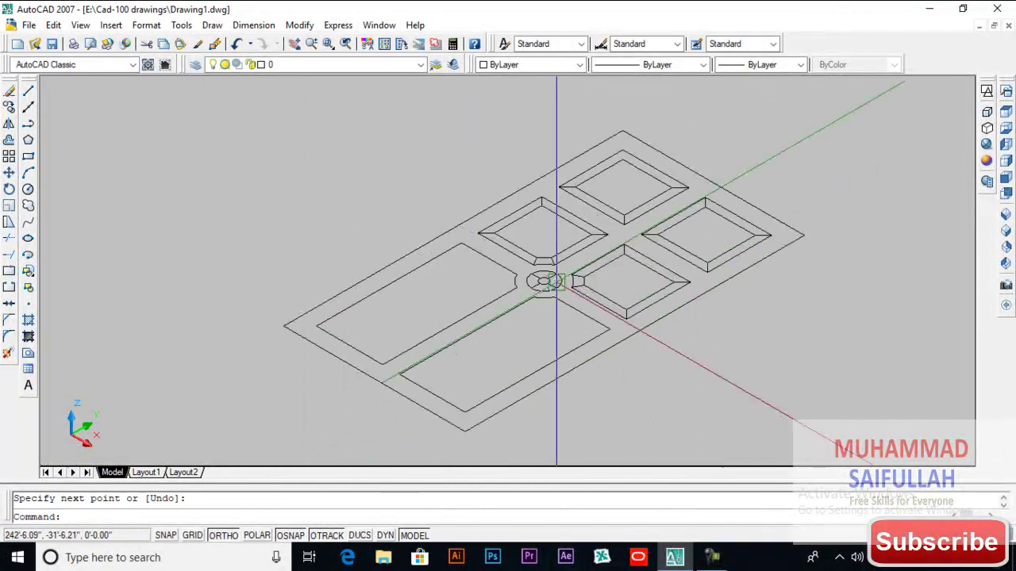
- Switch to the Top view and erase the inner rectangle and bevel lines of the door's upper-left panel
left_click(986, 92)
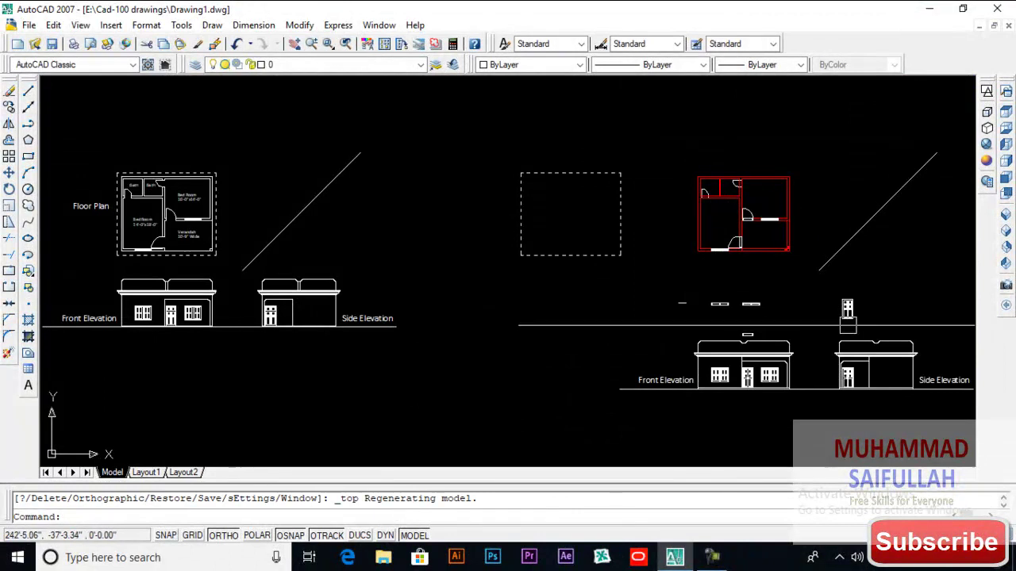
scroll(746, 370, "up", 10)
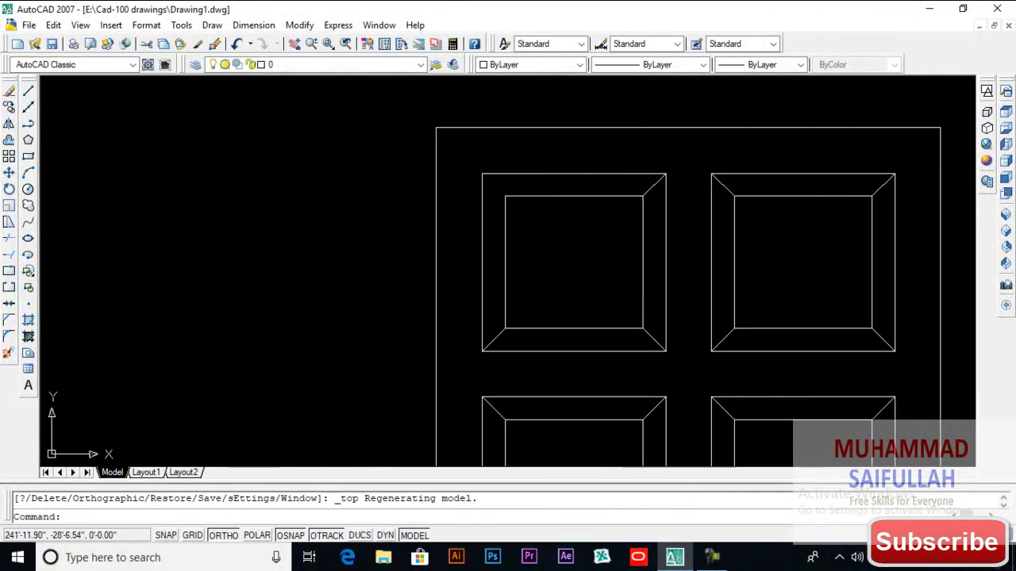
scroll(644, 182, "up", 4)
left_click(653, 198)
key("Delete")
left_click(644, 218)
key("Delete")
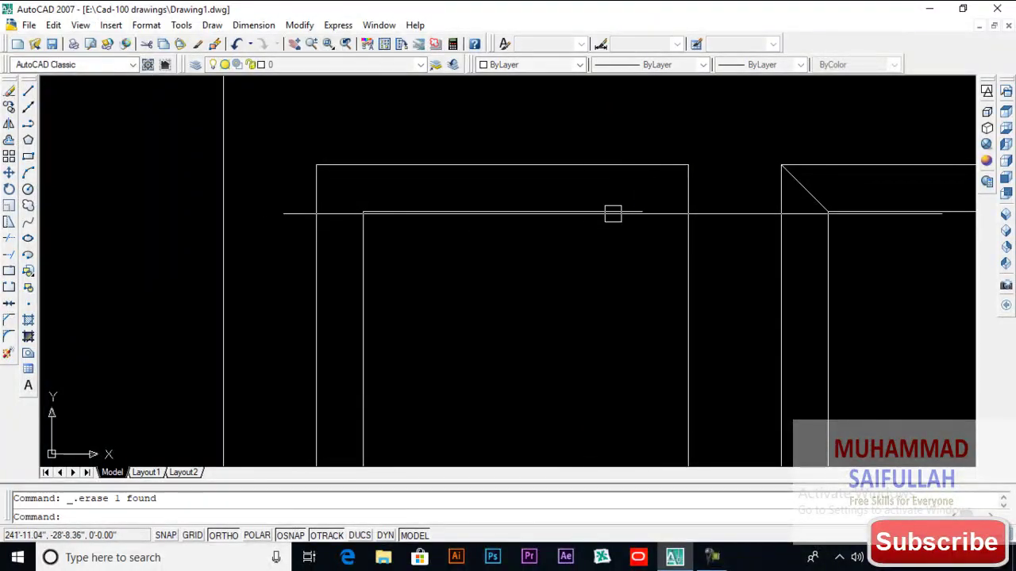
scroll(455, 218, "down", 4)
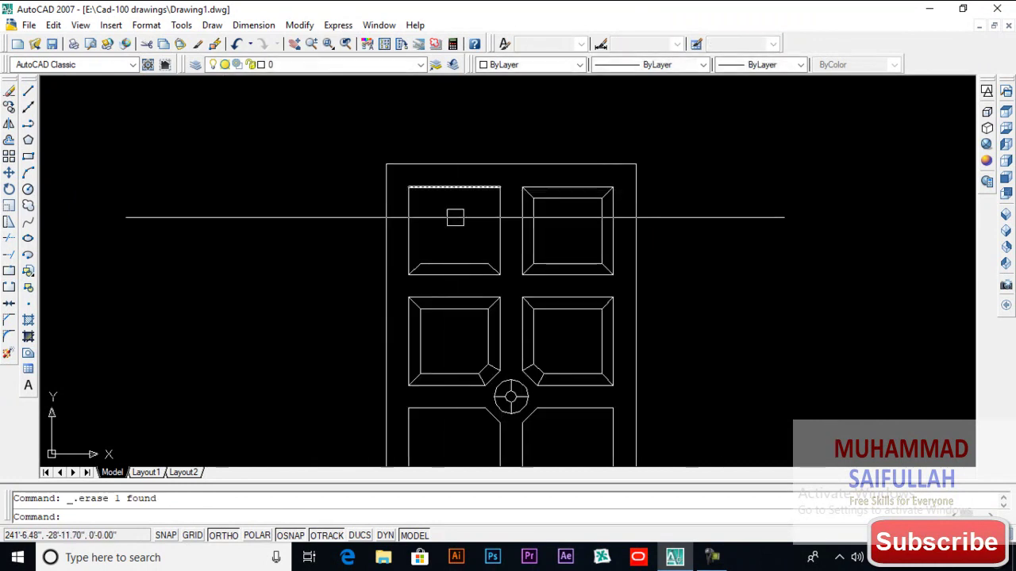
scroll(477, 259, "up", 1)
key("Delete")
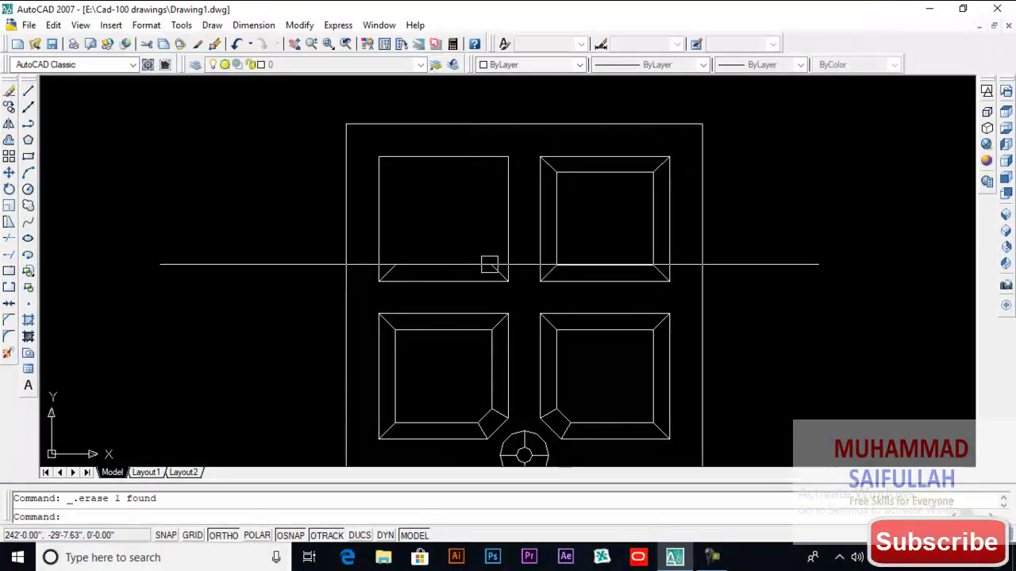
key("Delete")
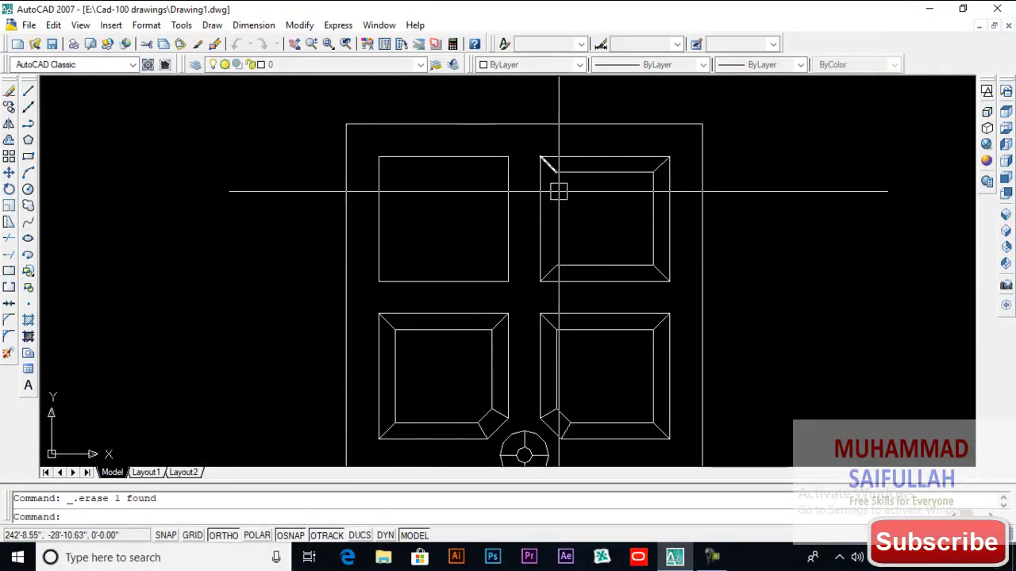
- Erase the inner rectangle and bevel lines of the door's upper-right panel
left_click(653, 171)
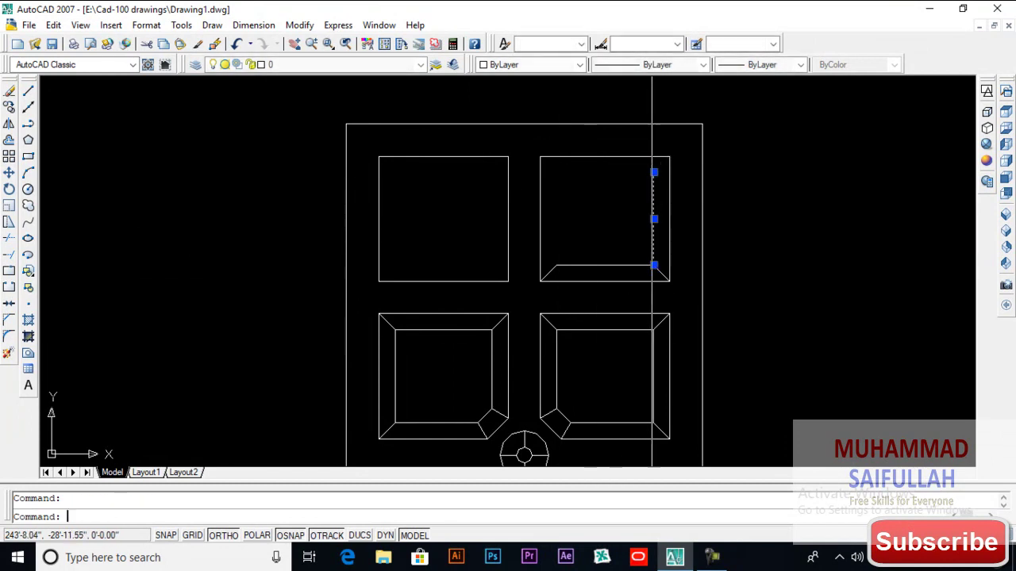
key("Delete")
left_click(548, 273)
key("Delete")
- Erase the inner outline and bevel lines of the second-row right panel, including those at its chamfered corner
scroll(627, 277, "up", 3)
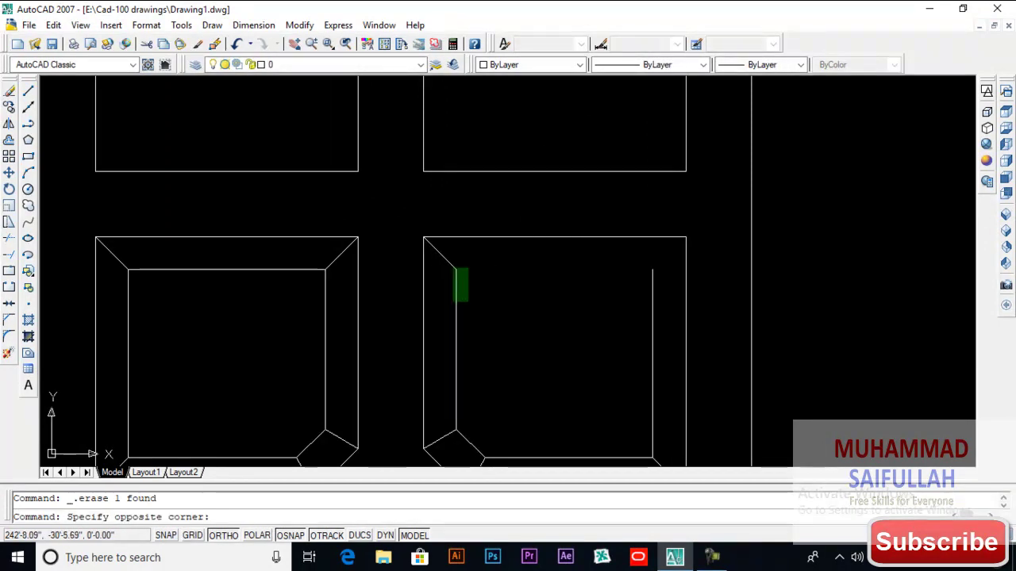
left_click(442, 438)
key("Delete")
middle_click_drag(509, 415, 491, 316)
left_click(486, 357)
key("Delete")
left_click(461, 370)
key("Delete")
left_click(651, 366)
left_click(619, 341)
key("Delete")
- Erase the inner outline and bevel lines of the second-row left panel beside the central circle
left_click(295, 353)
key("Delete")
left_click(308, 310)
key("Delete")
key("Delete")
key("Delete")
left_click(89, 149)
key("Delete")
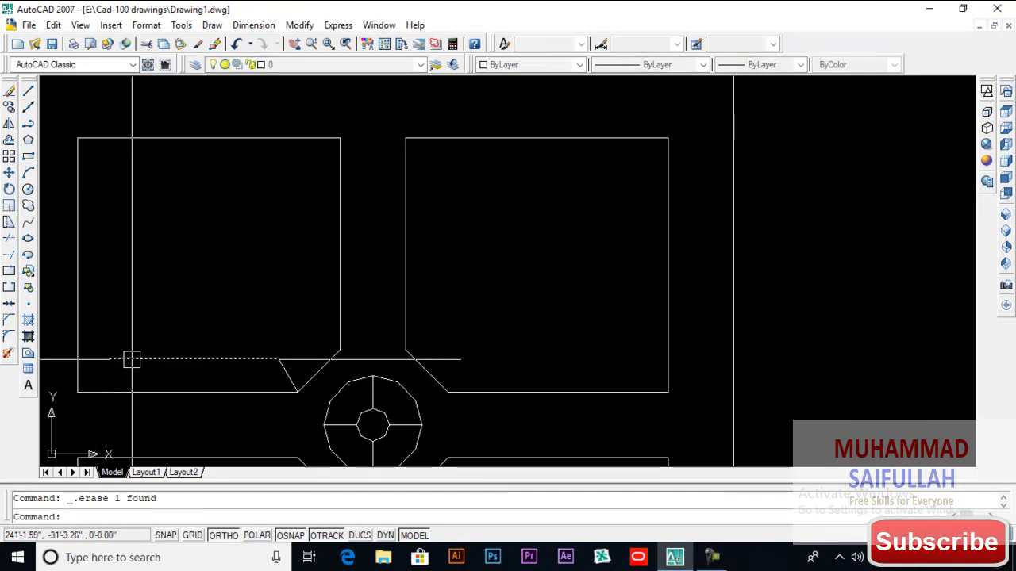
- Erase the small inner circle and the four spokes inside the door's central circle
scroll(388, 218, "down", 3)
middle_click_drag(429, 326, 437, 252)
scroll(437, 251, "down", 1)
scroll(408, 233, "up", 5)
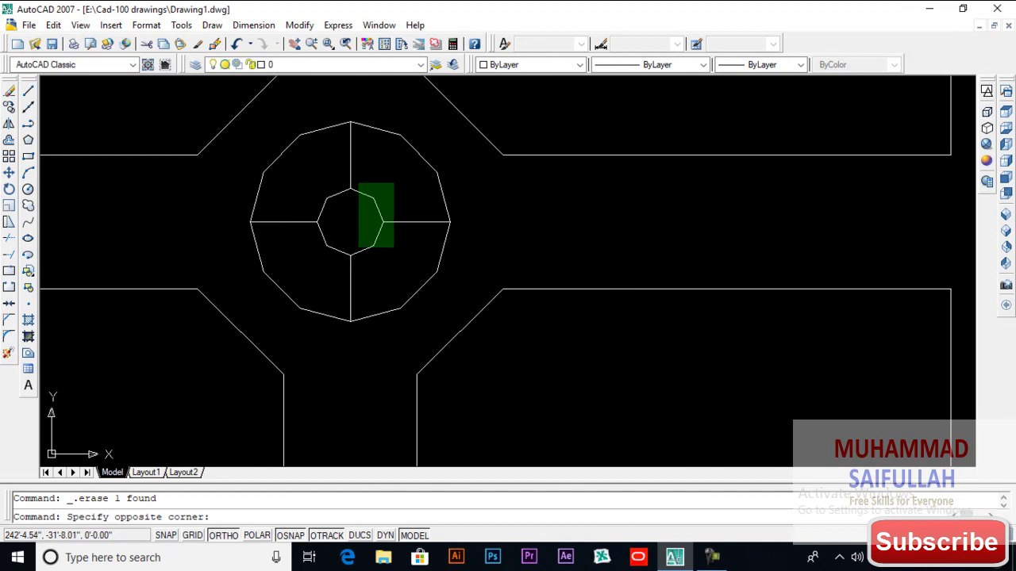
left_click(314, 276)
scroll(401, 224, "down", 6)
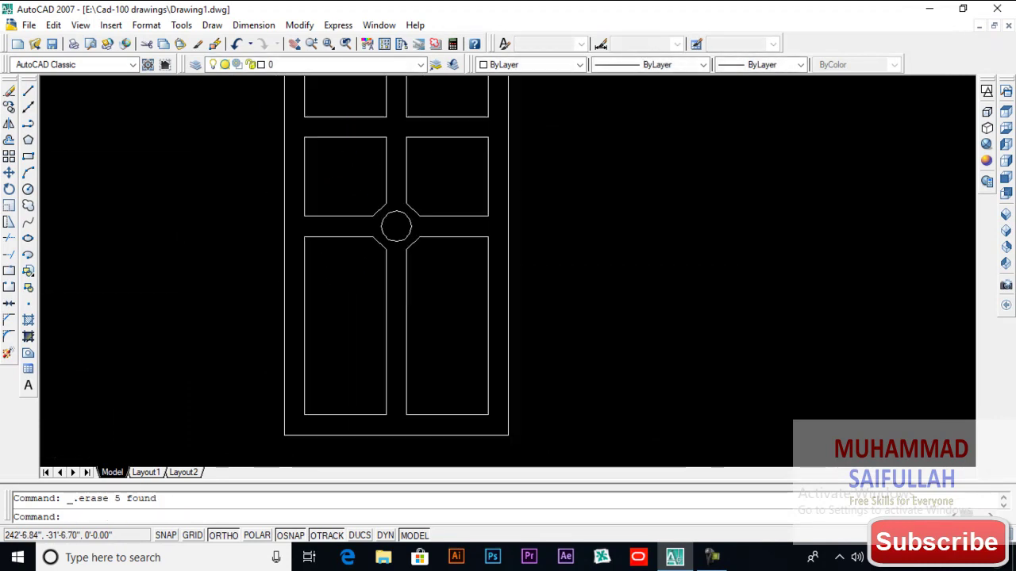
- Regenerate the drawing and place a copy of the simplified door outline to the left of the original
middle_click_drag(402, 224, 401, 280)
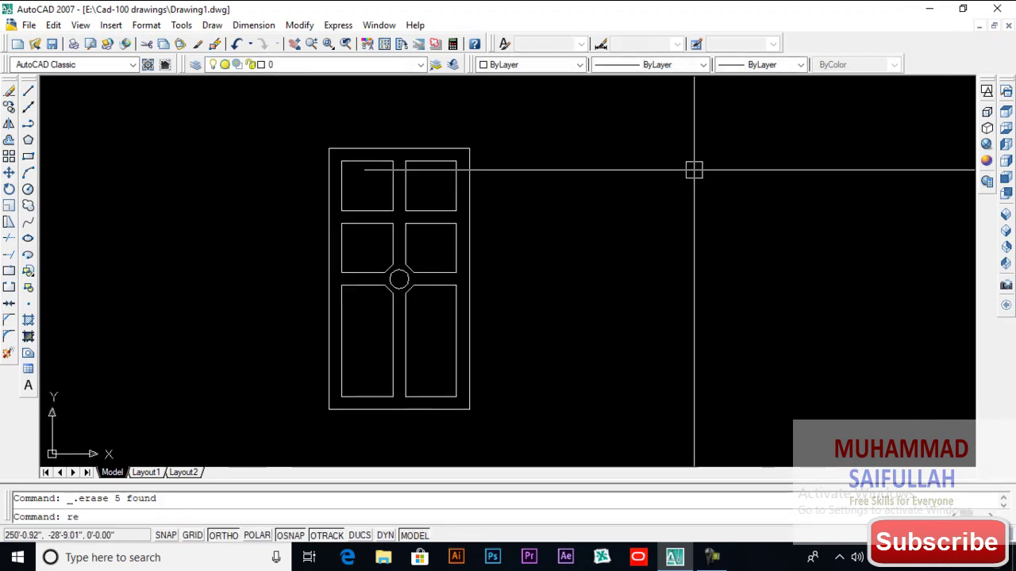
key("Return")
middle_click_drag(533, 261, 545, 266)
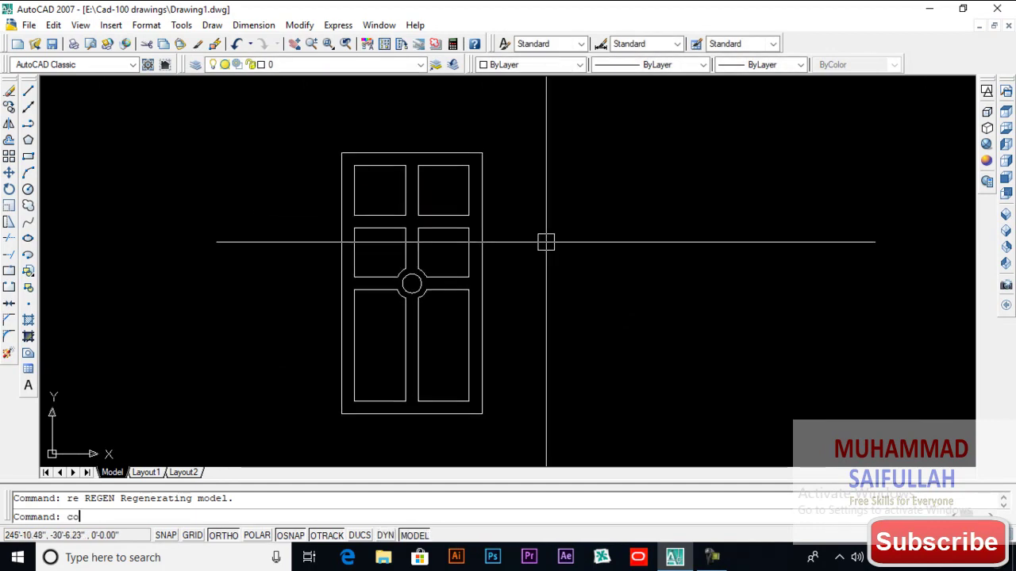
type("co")
key("Return")
scroll(545, 242, "down", 2)
left_click(574, 137)
left_click(391, 391)
key("Return")
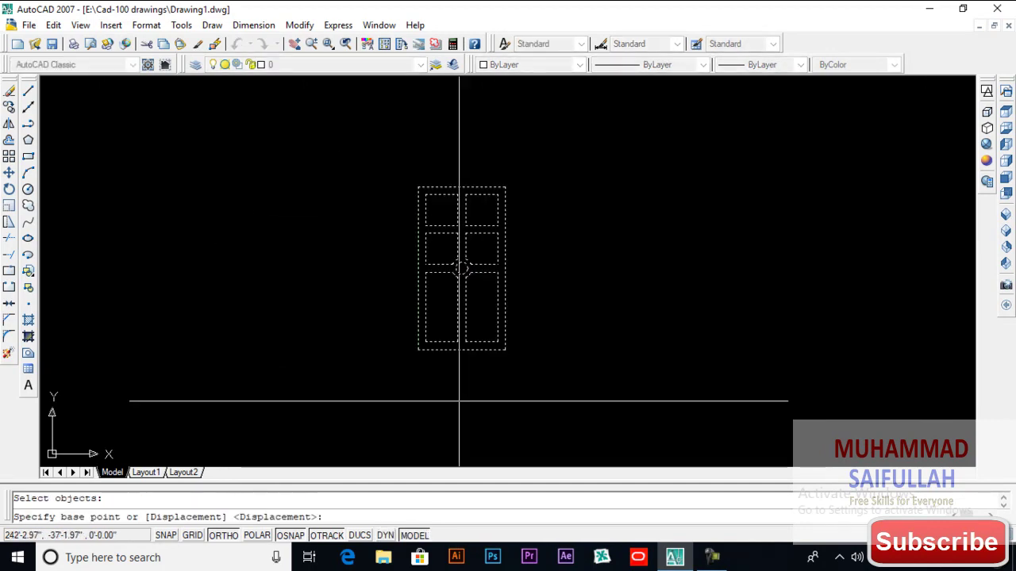
left_click(460, 401)
left_click(252, 401)
key("Return")
- Convert the original door's outer outline, six panels and central circle into regions
scroll(453, 274, "up", 4)
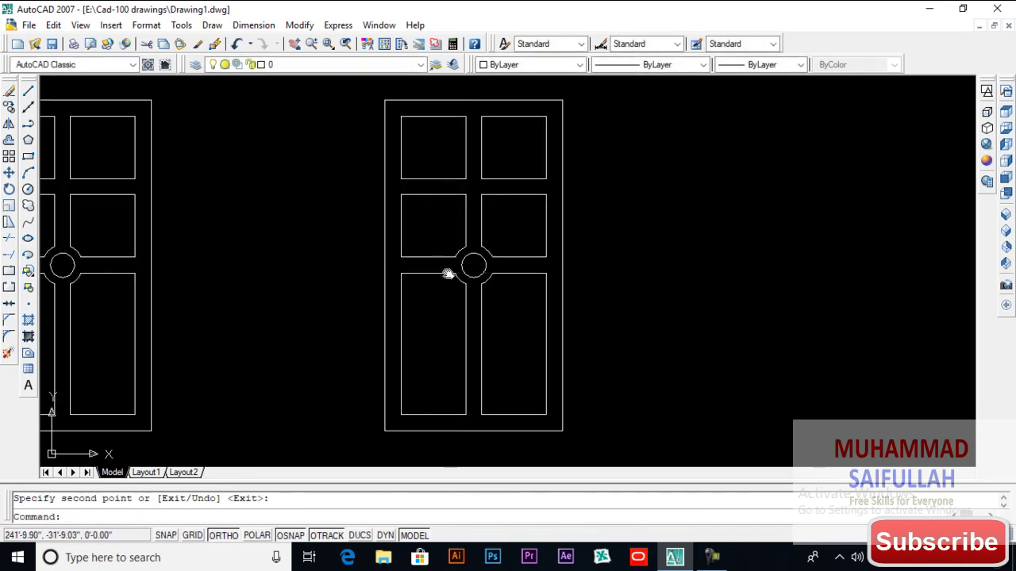
type("reg")
key("Return")
scroll(539, 252, "down", 1)
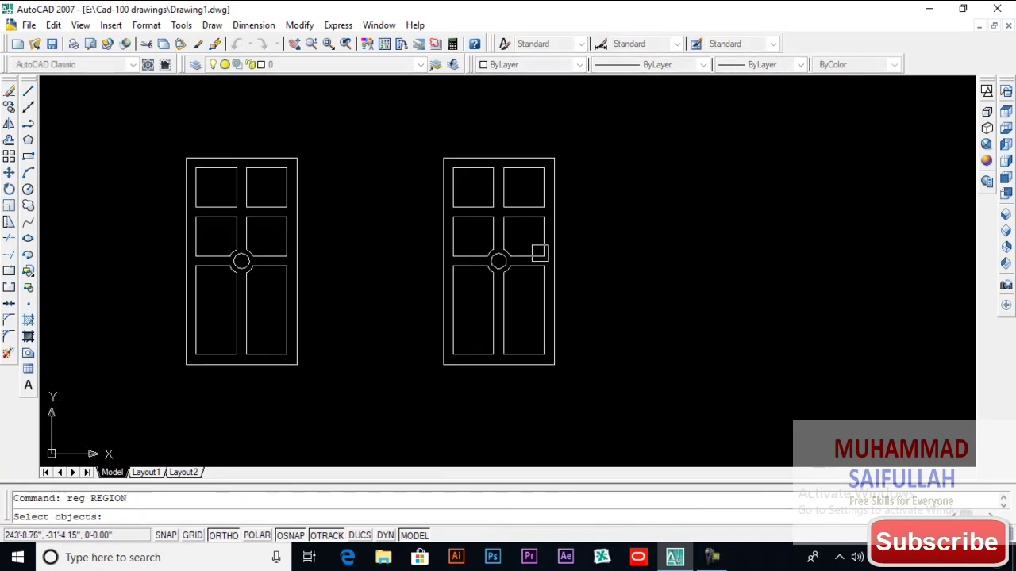
left_click(608, 119)
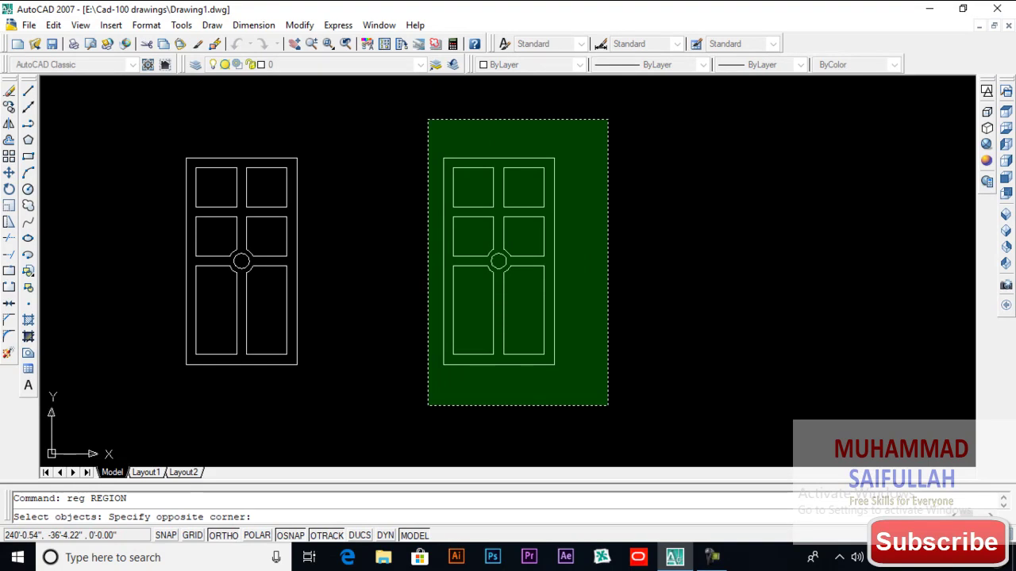
left_click(429, 405)
key("Return")
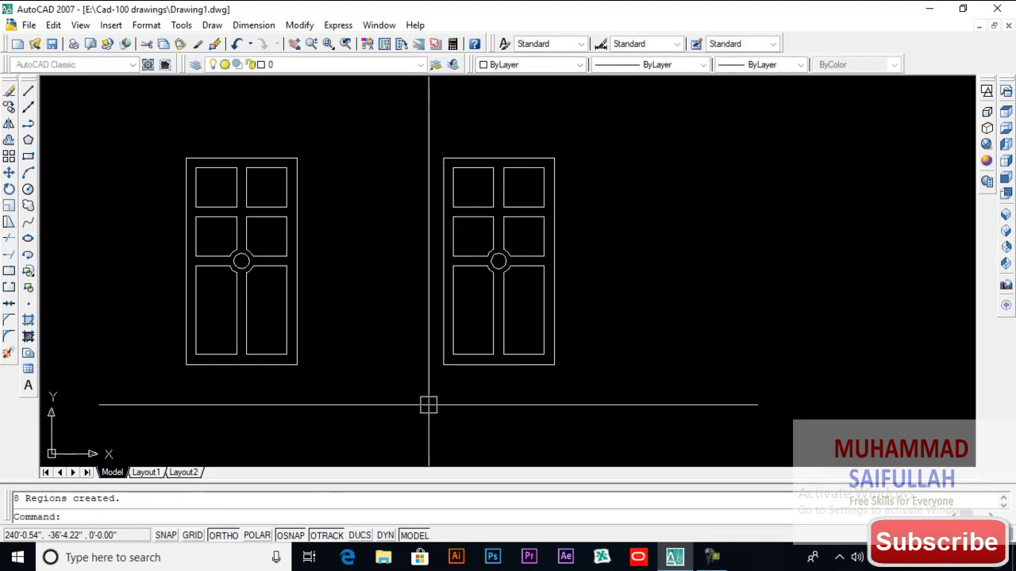
- Show the doors in SE Isometric with the Conceptual style and subtract the panel and circle regions from the outer door region
left_click(1007, 232)
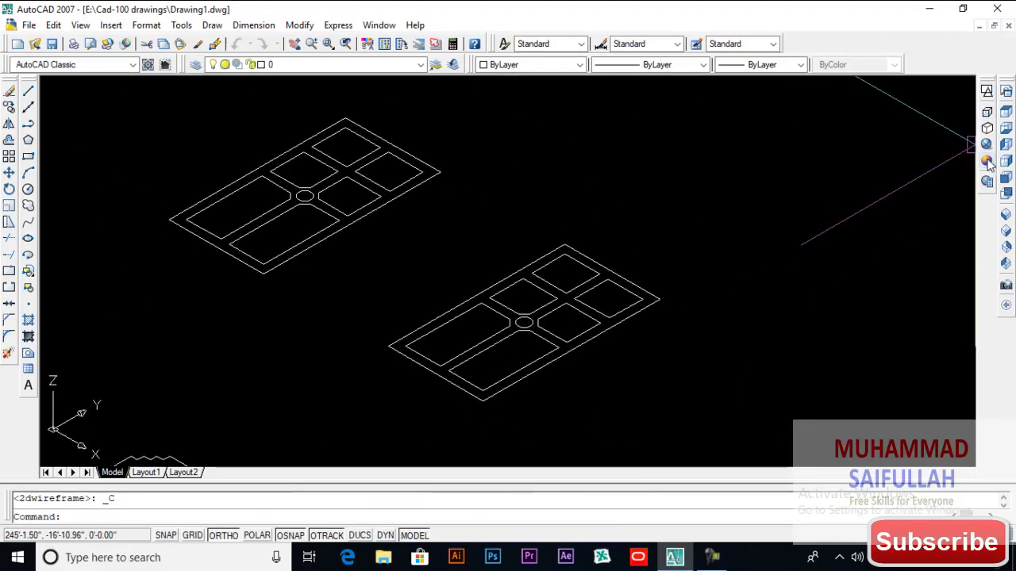
scroll(556, 347, "up", 3)
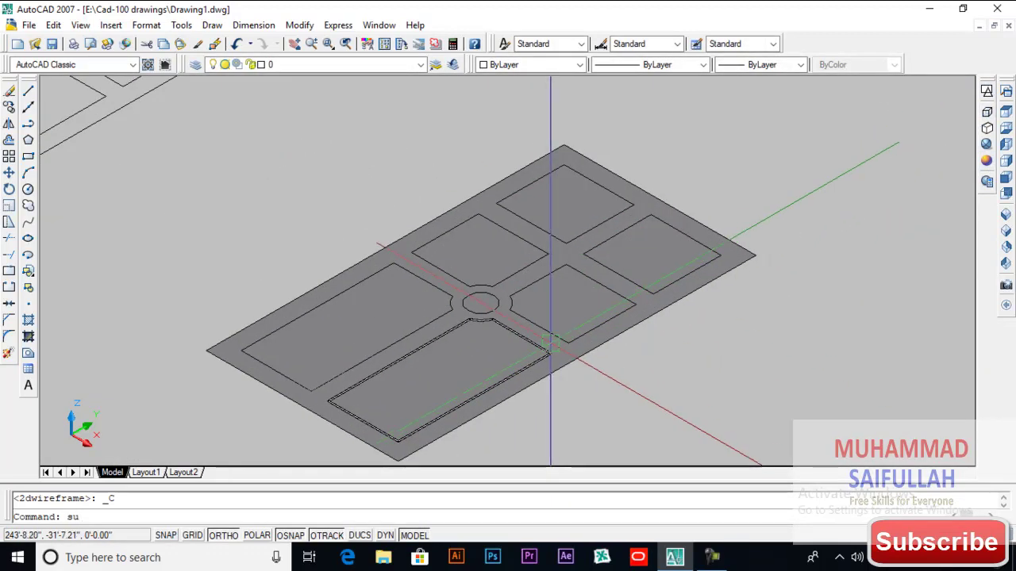
key("Return")
left_click(570, 359)
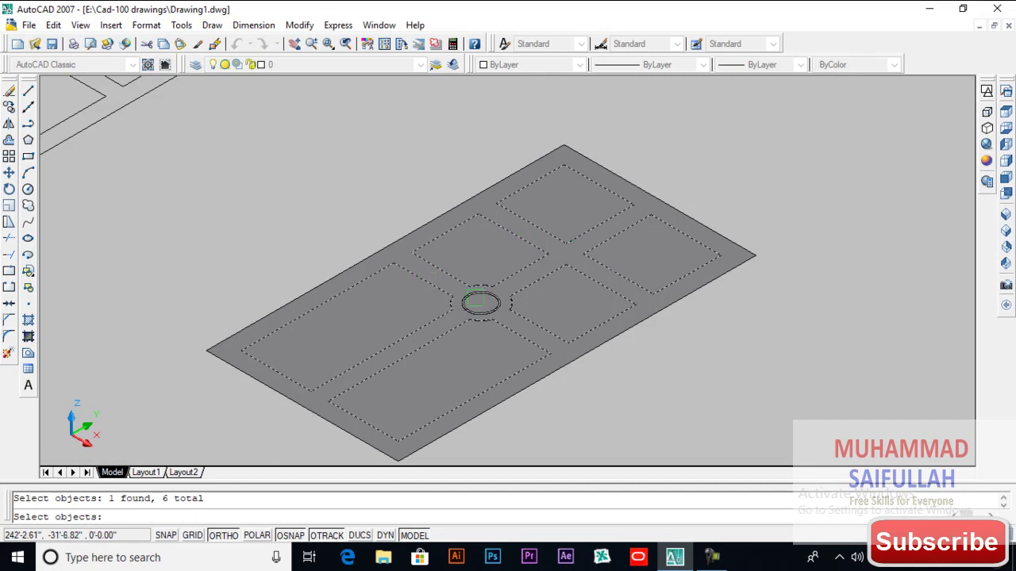
- Extrude the door region with its panel and circle openings into a solid door leaf
middle_click_drag(725, 356, 723, 325)
type("ext")
key("Return")
left_click(600, 318)
key("Return")
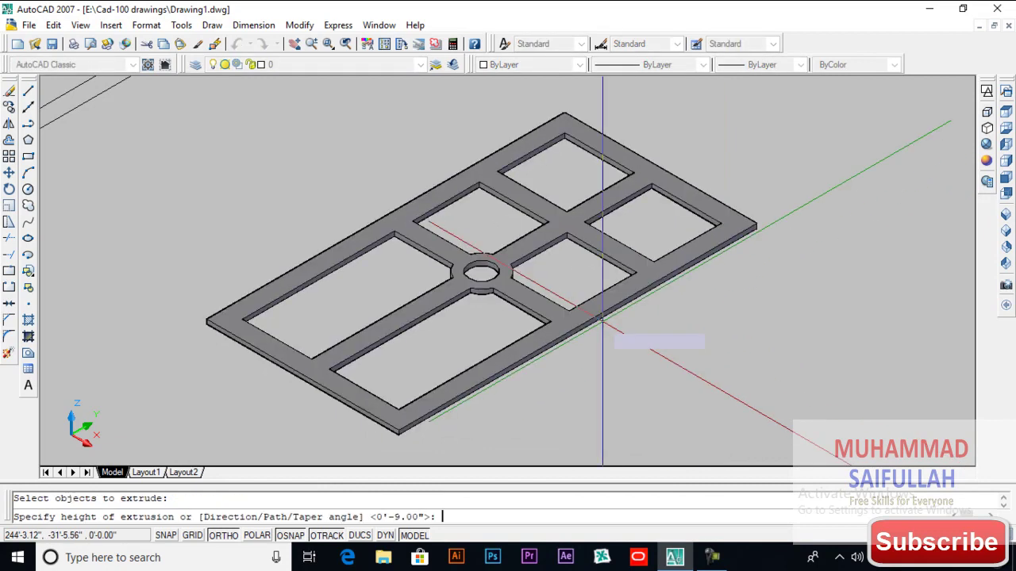